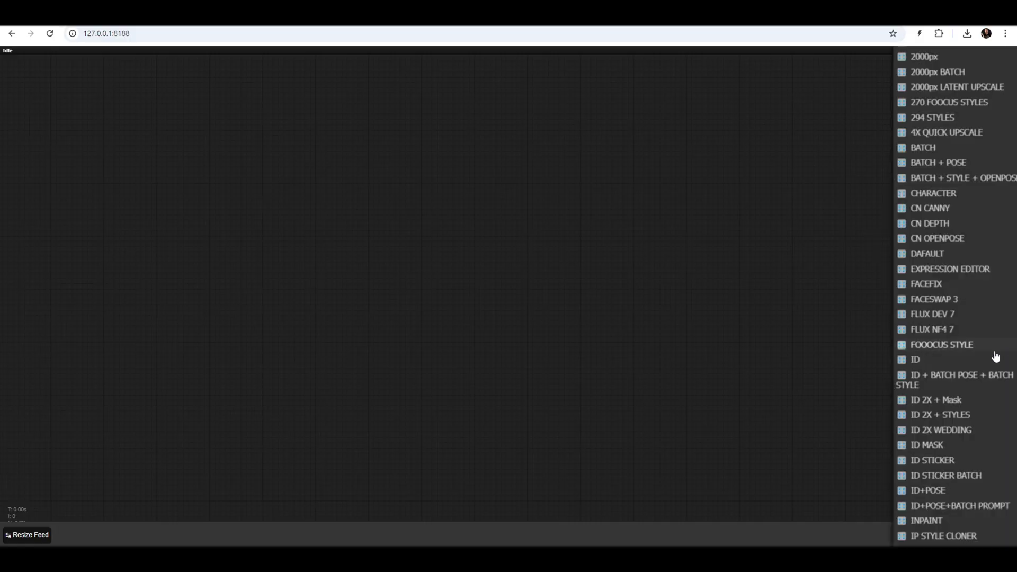
Step: Scroll the saved workflow list down to reveal the MORPH workflow
{"action": "scroll", "coordinate": [969, 386], "scroll_direction": "down", "scroll_amount": 3}
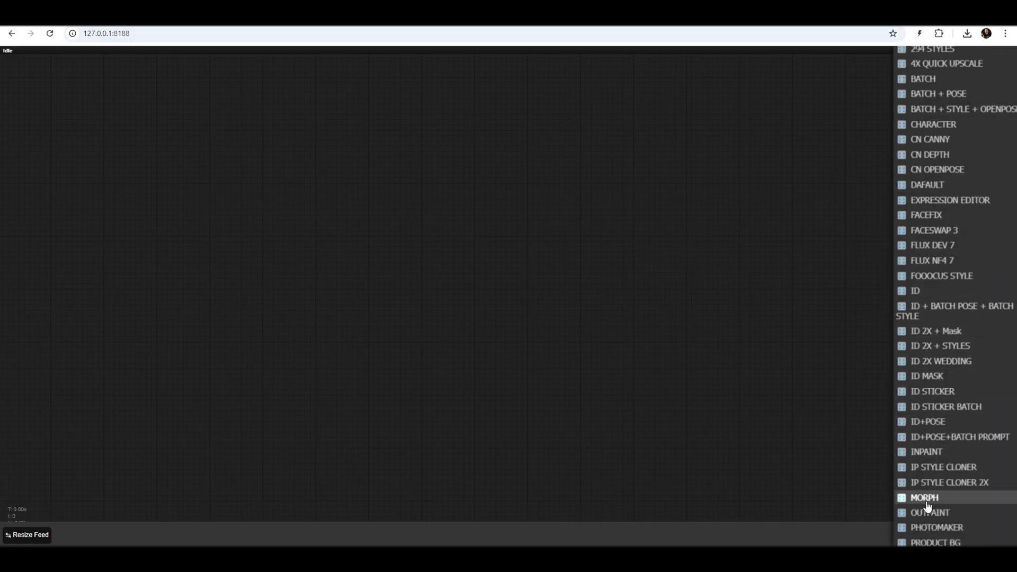
Step: Load the MORPH workflow and set all AGING FEMALE group nodes to Always
{"action": "left_click", "coordinate": [871, 437]}
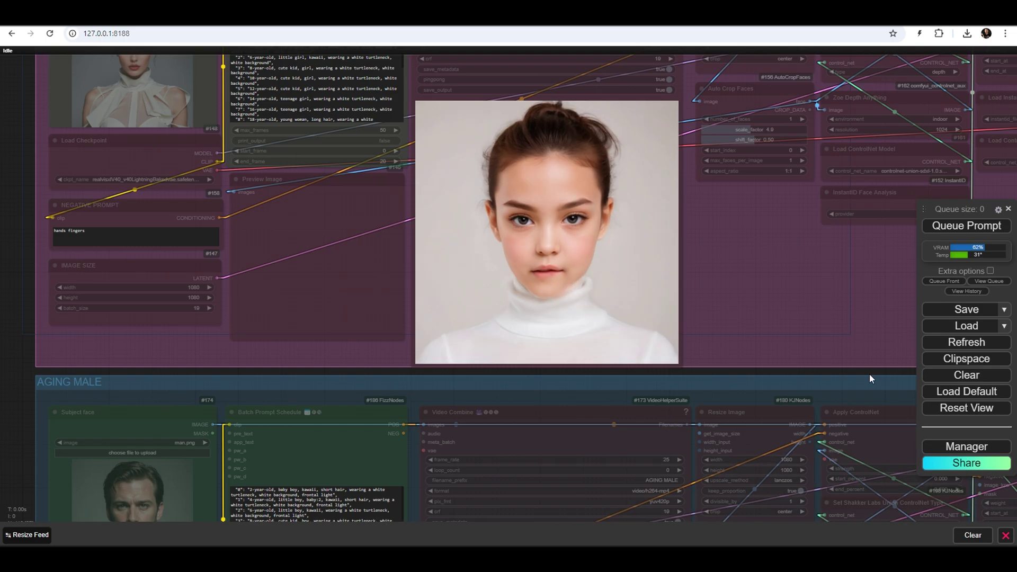
{"action": "scroll", "coordinate": [767, 294], "scroll_direction": "down", "scroll_amount": 4}
{"action": "left_click_drag", "start_coordinate": [765, 287], "coordinate": [501, 340]}
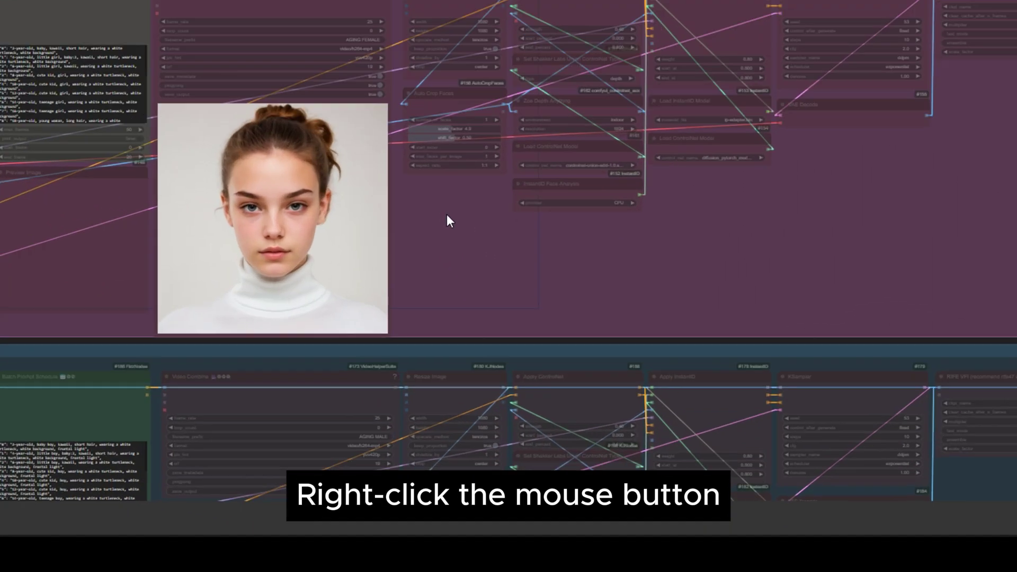
{"action": "right_click", "coordinate": [481, 322]}
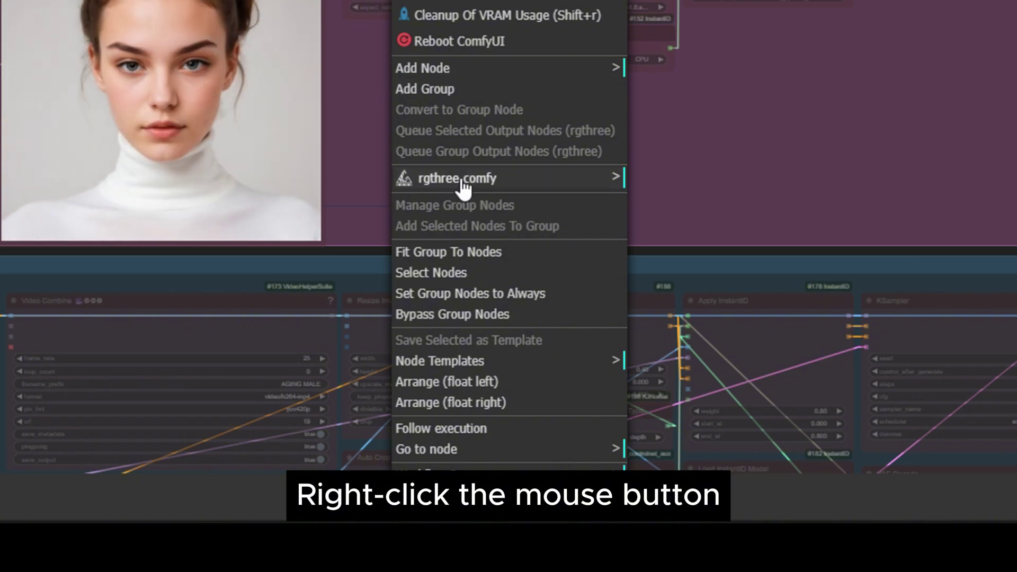
{"action": "left_click", "coordinate": [530, 293]}
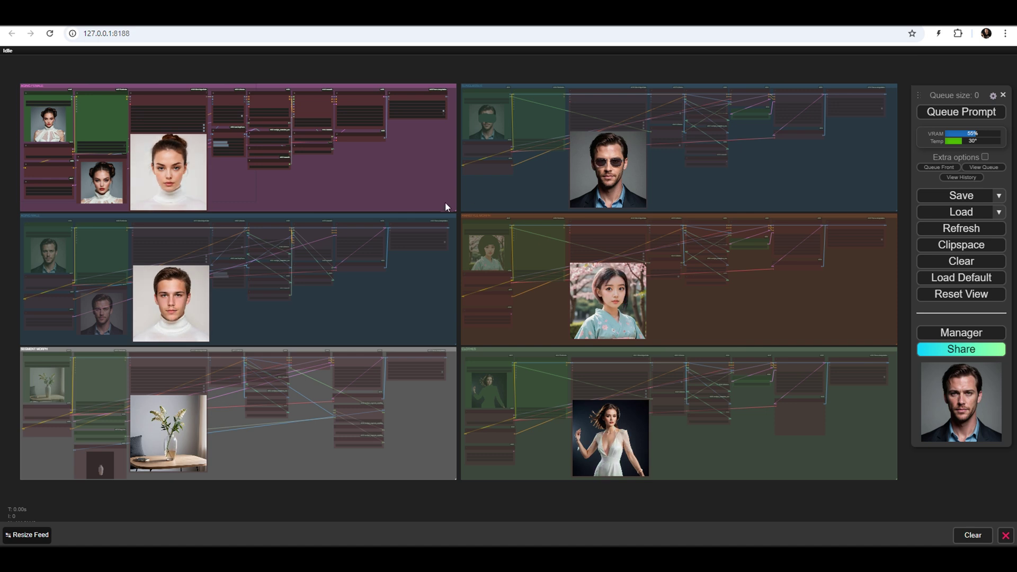
{"action": "scroll", "coordinate": [7, 86], "scroll_direction": "up", "scroll_amount": 9}
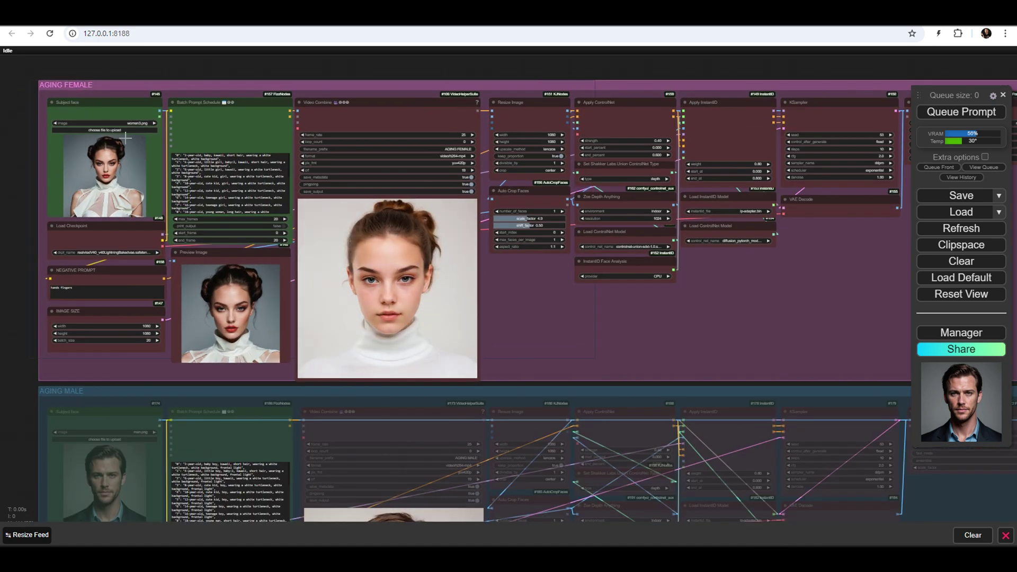
{"action": "scroll", "coordinate": [156, 157], "scroll_direction": "up", "scroll_amount": 7}
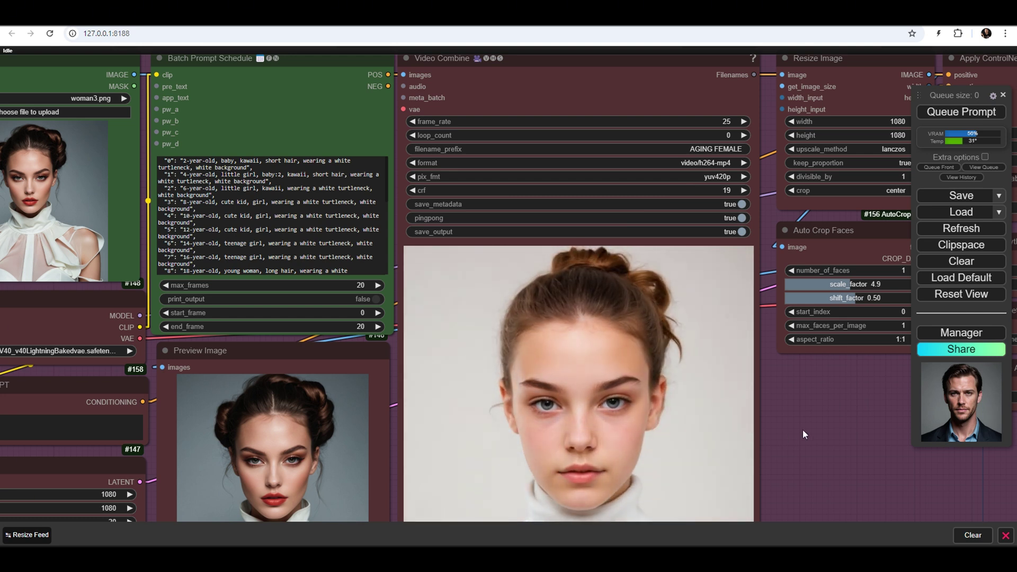
{"action": "left_click_drag", "start_coordinate": [803, 430], "coordinate": [148, 397]}
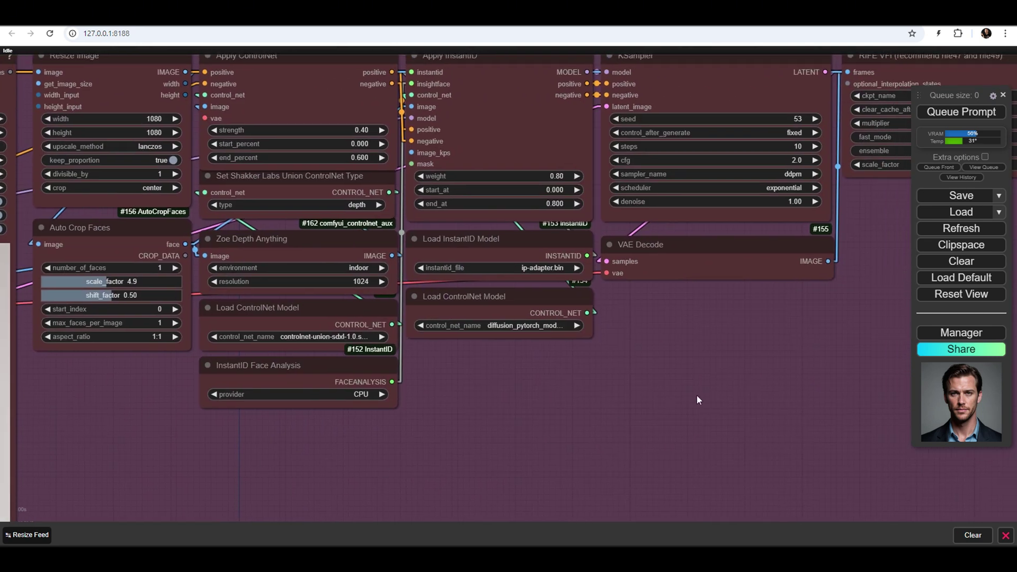
{"action": "left_click_drag", "start_coordinate": [697, 399], "coordinate": [351, 449]}
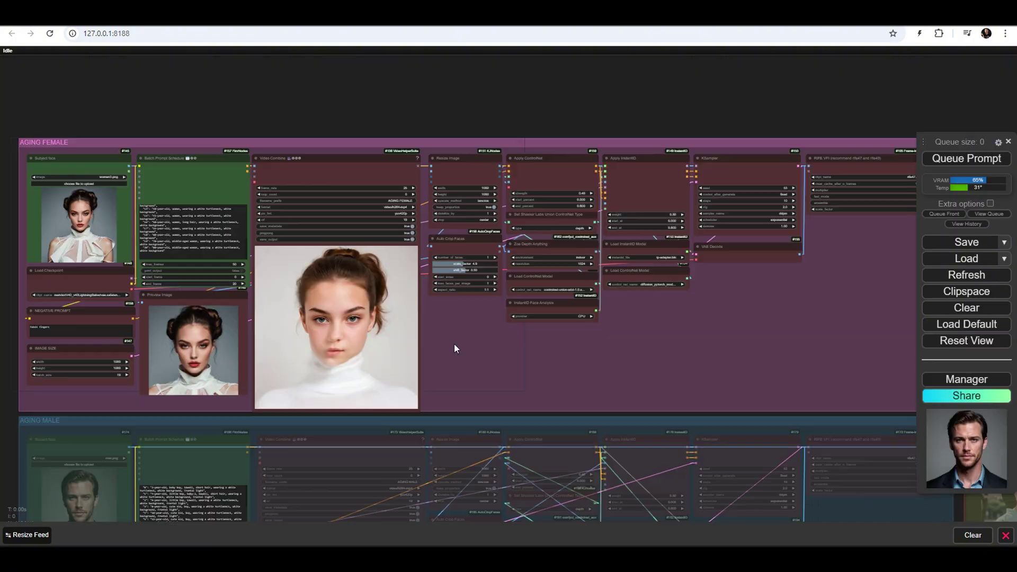
Step: Set the AGING FEMALE group's nodes to Never and the AGING MALE group's nodes to Always
{"action": "right_click", "coordinate": [454, 345]}
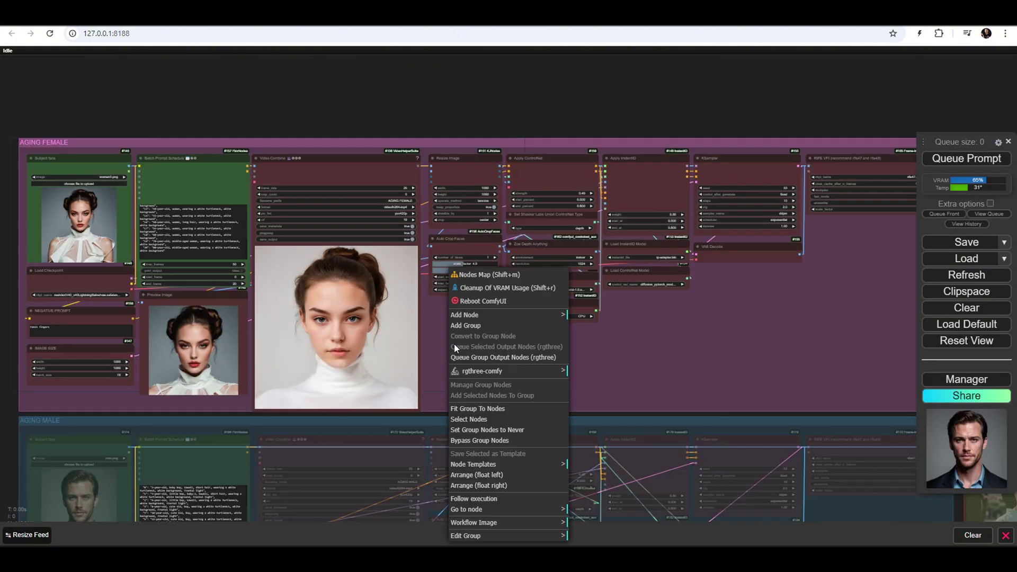
{"action": "left_click", "coordinate": [538, 433]}
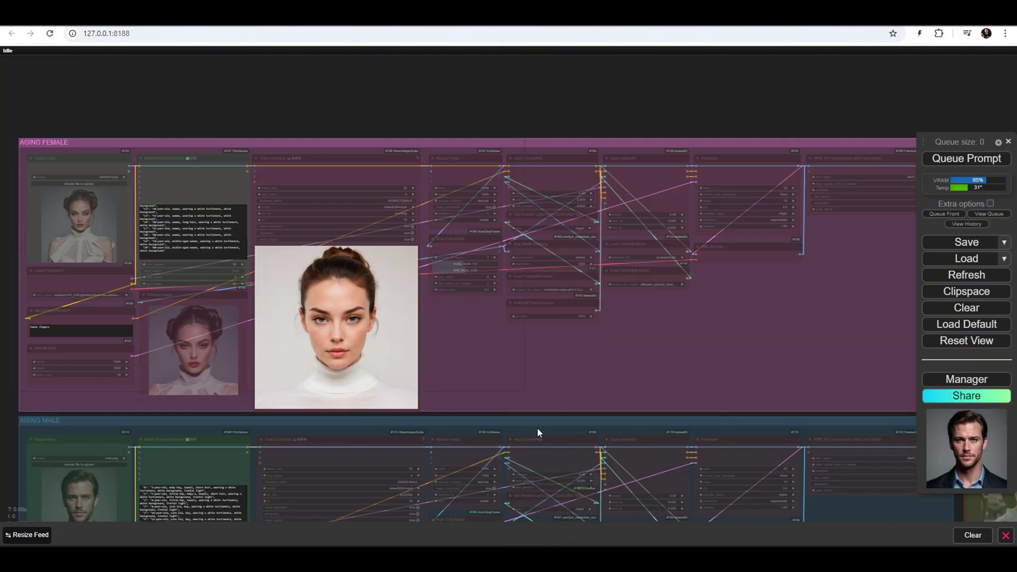
{"action": "right_click", "coordinate": [493, 427]}
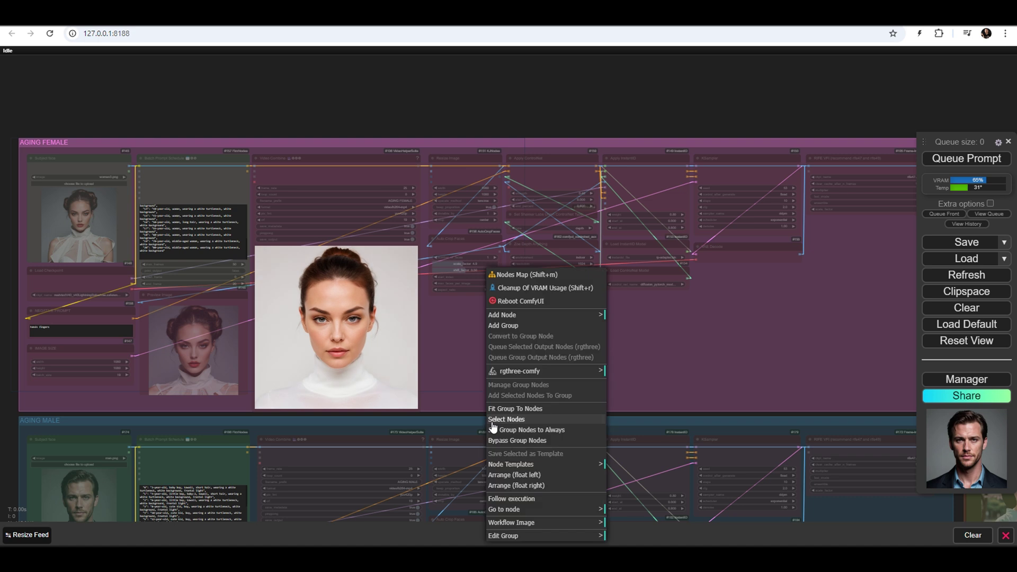
{"action": "left_click", "coordinate": [570, 430]}
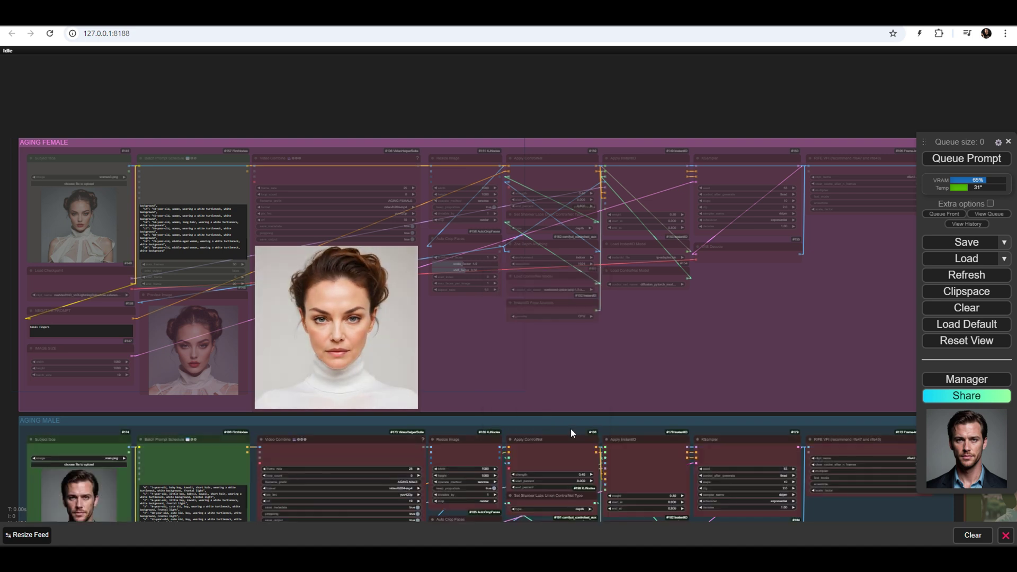
Step: Pan and zoom the canvas to bring the AGING MALE group into view
{"action": "left_click_drag", "start_coordinate": [522, 392], "coordinate": [558, 113]}
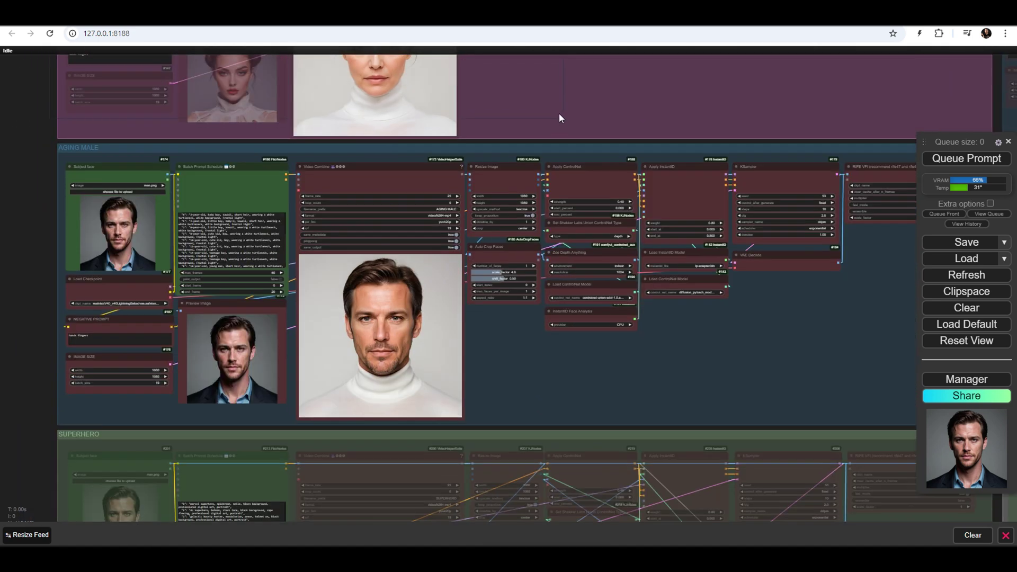
{"action": "scroll", "coordinate": [47, 167], "scroll_direction": "up", "scroll_amount": 6}
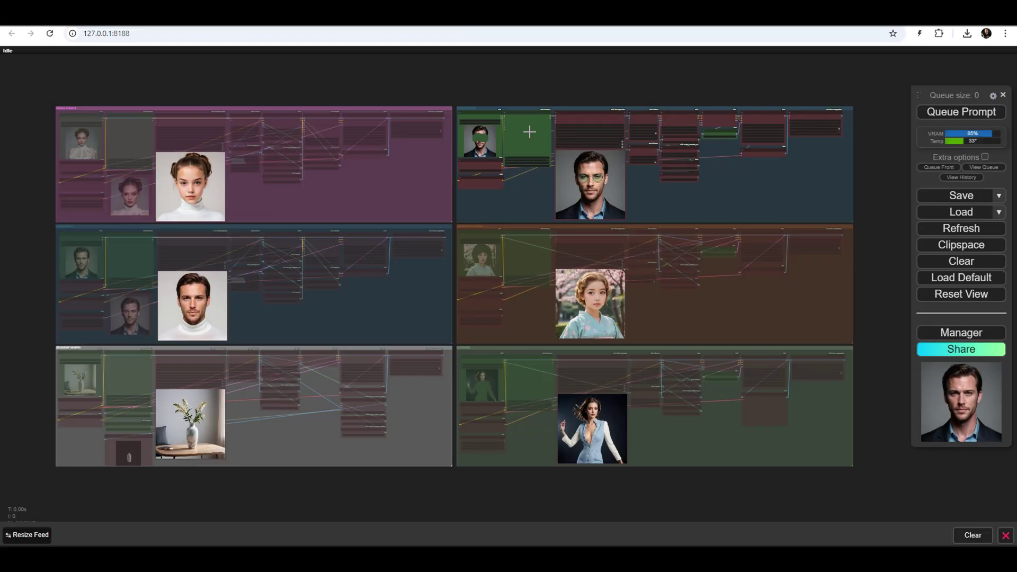
Step: Zoom to the SUNGLASSES group and load man.png into its Subject face node
{"action": "scroll", "coordinate": [525, 107], "scroll_direction": "up", "scroll_amount": 6}
{"action": "scroll", "coordinate": [523, 102], "scroll_direction": "up", "scroll_amount": 9}
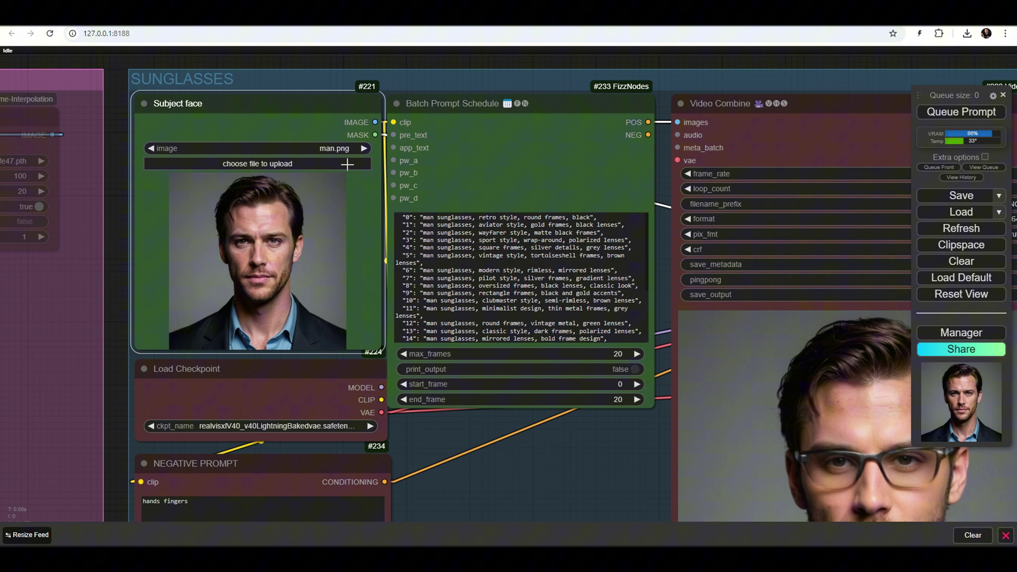
{"action": "left_click", "coordinate": [346, 163]}
{"action": "scroll", "coordinate": [674, 259], "scroll_direction": "down", "scroll_amount": 1}
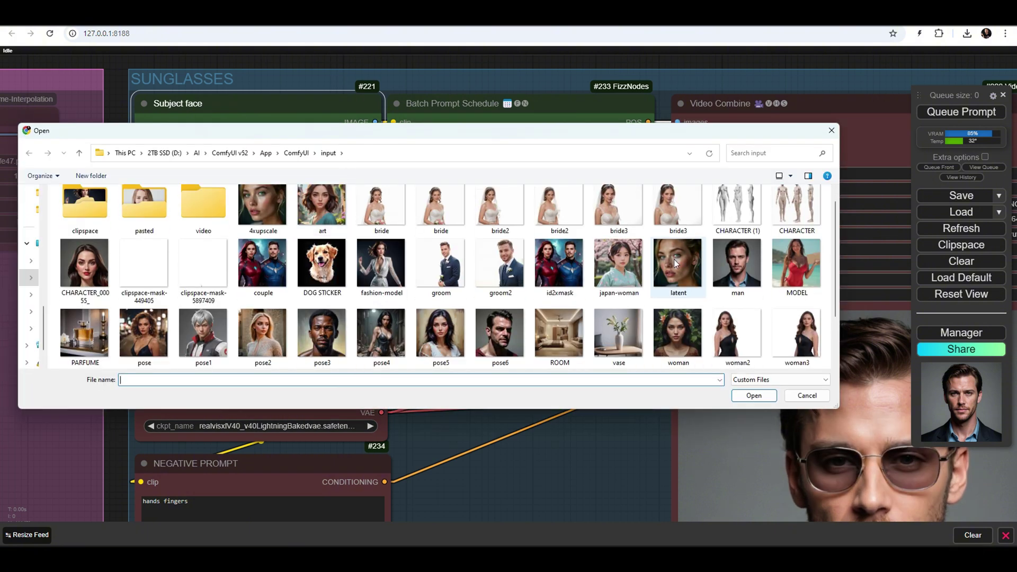
{"action": "double_click", "coordinate": [723, 259]}
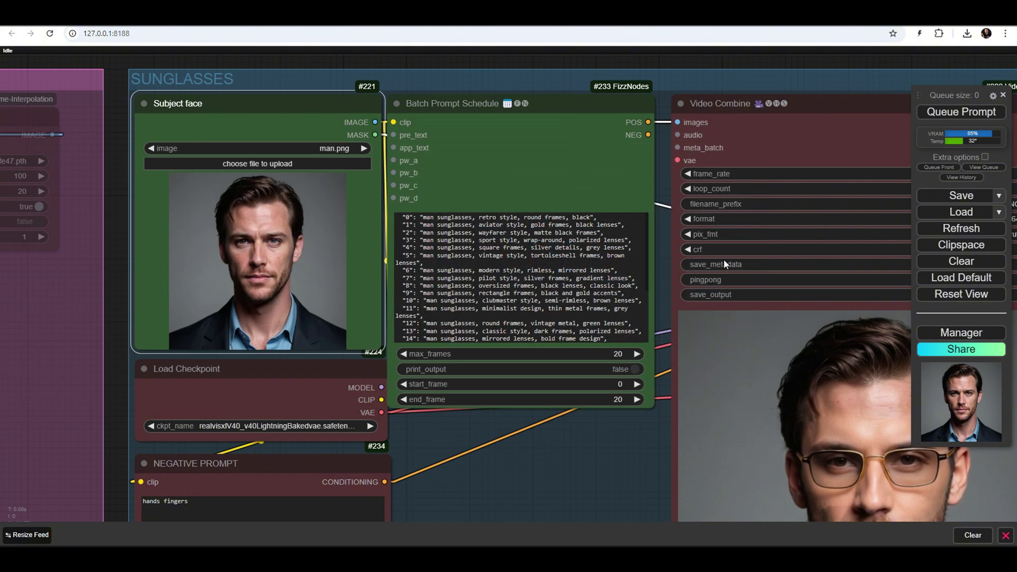
{"action": "right_click", "coordinate": [264, 227]}
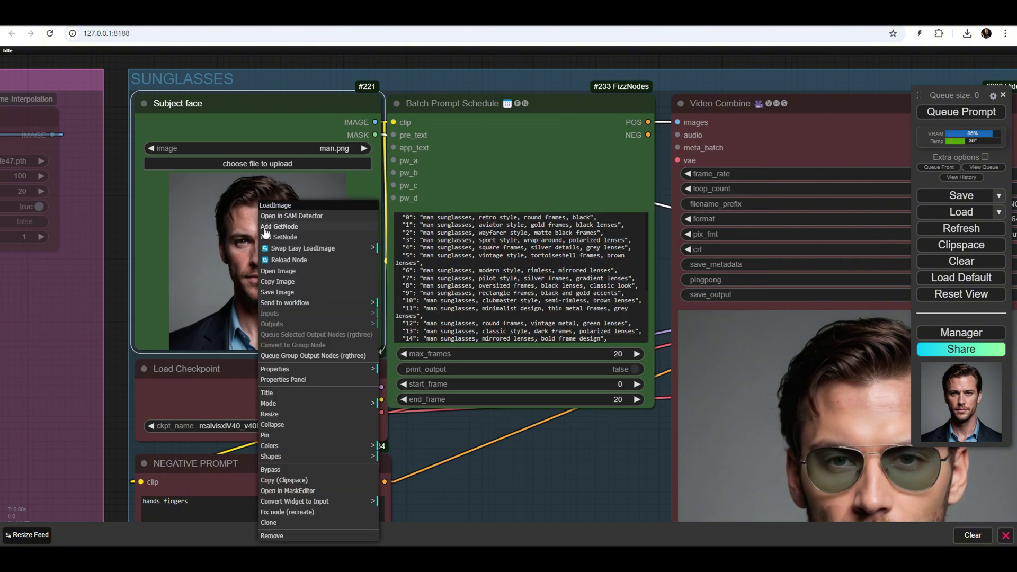
Step: In the mask editor, paint a thick mask across the man's eyes and ear
{"action": "left_click", "coordinate": [327, 492]}
{"action": "scroll", "coordinate": [328, 392], "scroll_direction": "up", "scroll_amount": 15}
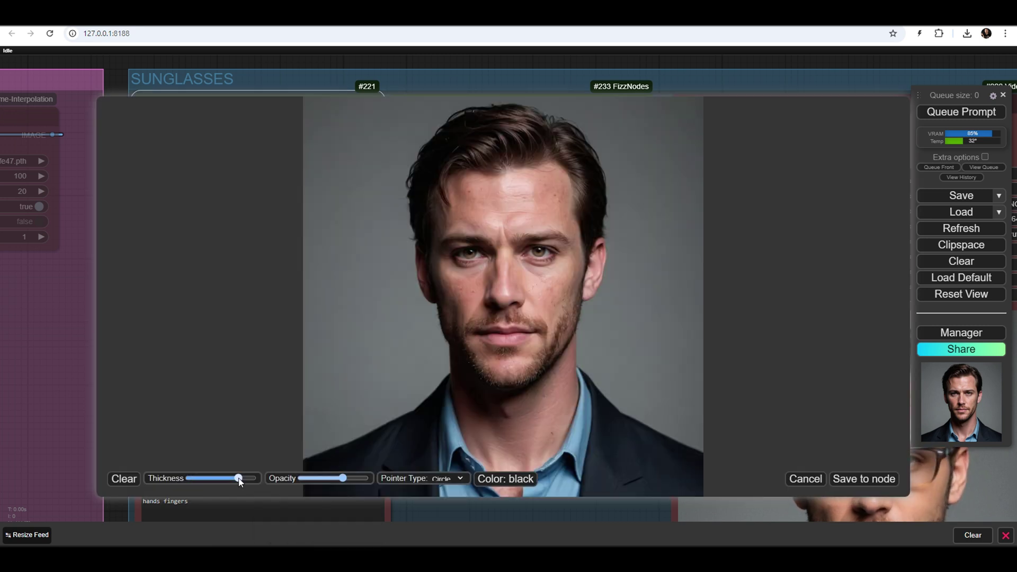
{"action": "left_click_drag", "start_coordinate": [446, 255], "coordinate": [543, 254]}
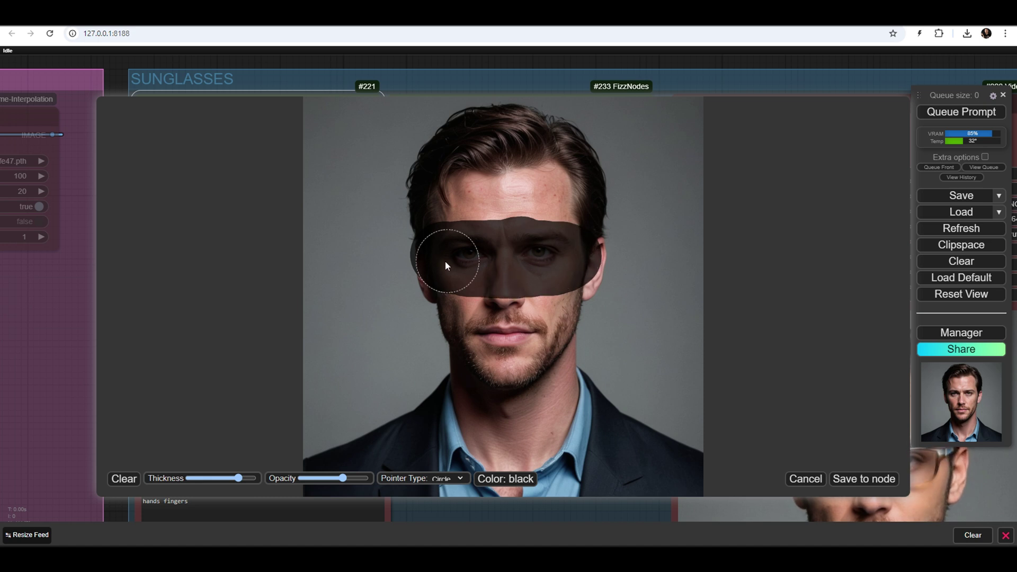
{"action": "mouse_move", "coordinate": [445, 261]}
{"action": "left_mouse_down"}
{"action": "mouse_move", "coordinate": [560, 249]}
{"action": "mouse_move", "coordinate": [446, 249]}
{"action": "mouse_move", "coordinate": [469, 249]}
{"action": "left_mouse_up"}
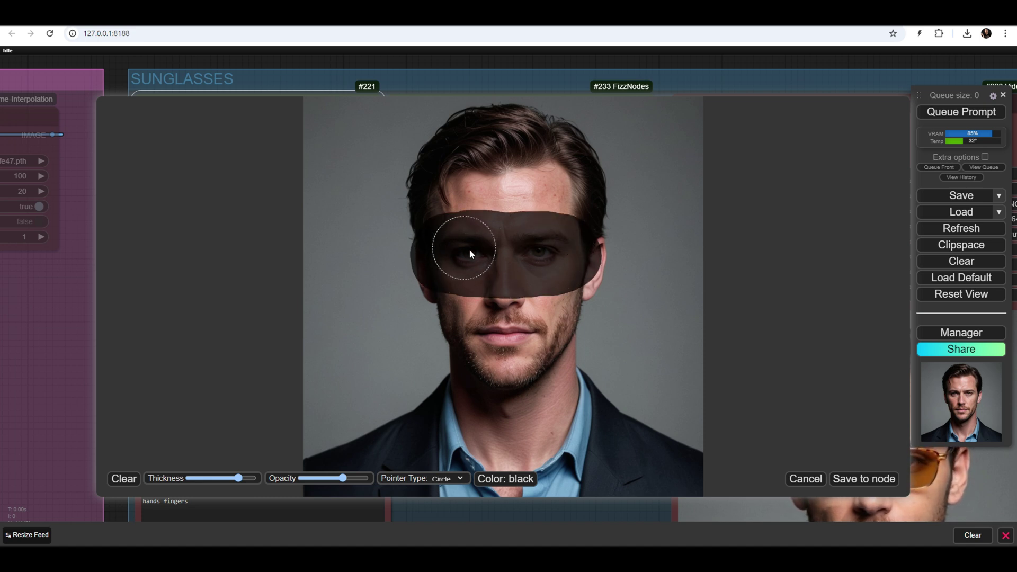
{"action": "left_click_drag", "start_coordinate": [577, 251], "coordinate": [434, 255]}
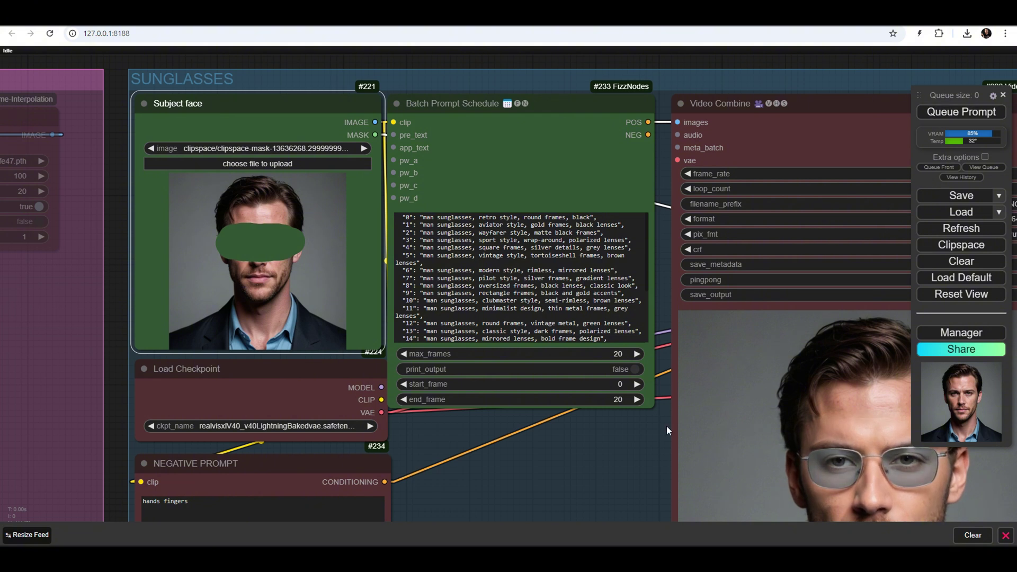
{"action": "left_click_drag", "start_coordinate": [666, 425], "coordinate": [262, 269]}
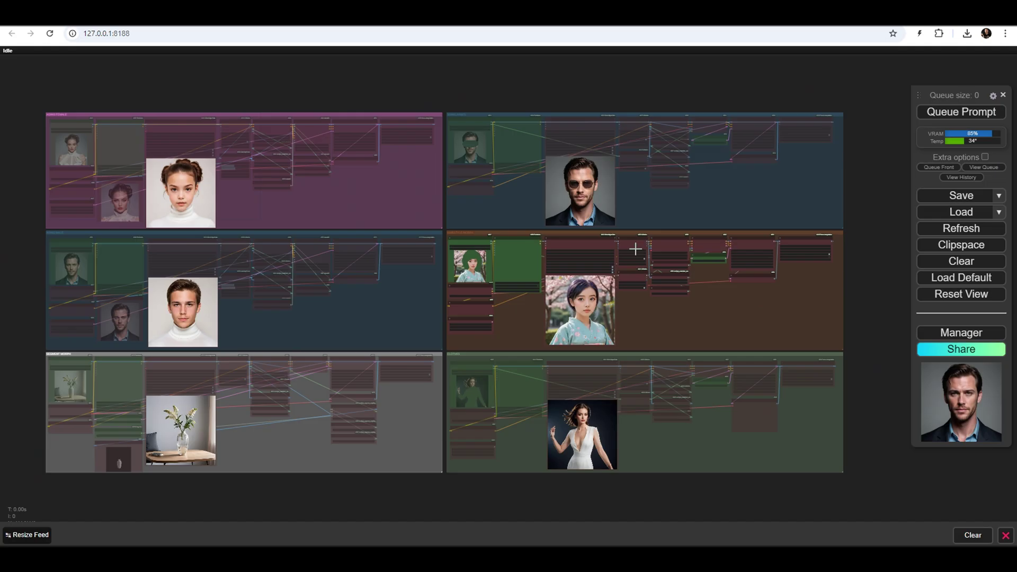
{"action": "scroll", "coordinate": [635, 249], "scroll_direction": "up", "scroll_amount": 15}
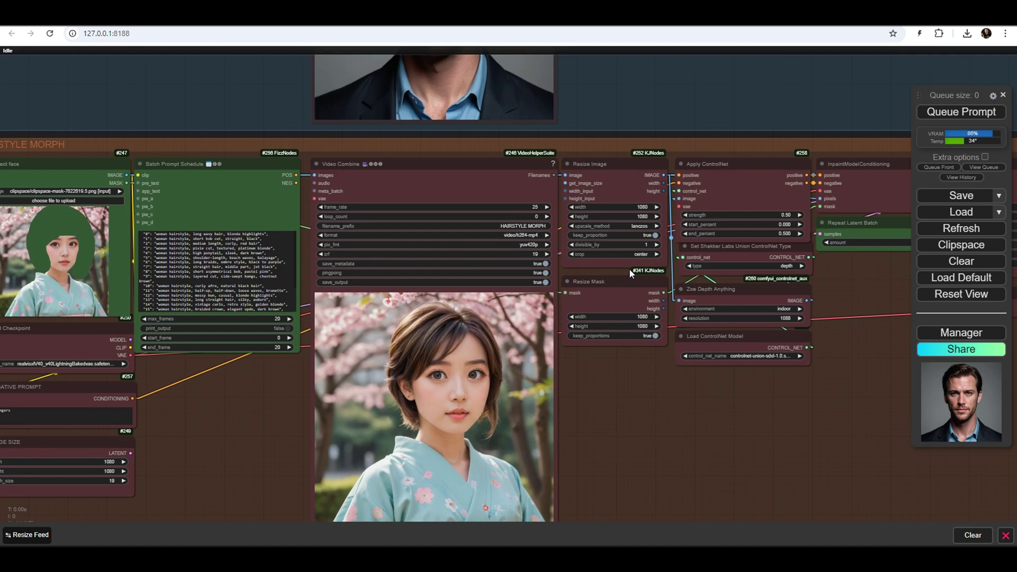
{"action": "left_click_drag", "start_coordinate": [611, 379], "coordinate": [656, 332]}
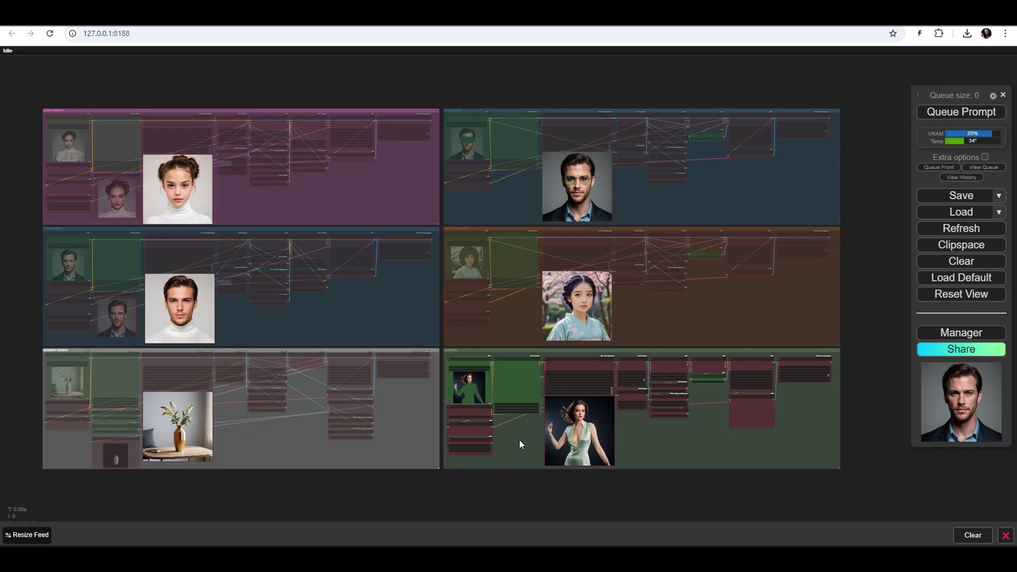
Step: Zoom into the CLOTHES group and pan to its Subject face node
{"action": "scroll", "coordinate": [519, 440], "scroll_direction": "up", "scroll_amount": 5}
{"action": "scroll", "coordinate": [519, 444], "scroll_direction": "up", "scroll_amount": 5}
{"action": "left_click_drag", "start_coordinate": [519, 444], "coordinate": [332, 443]}
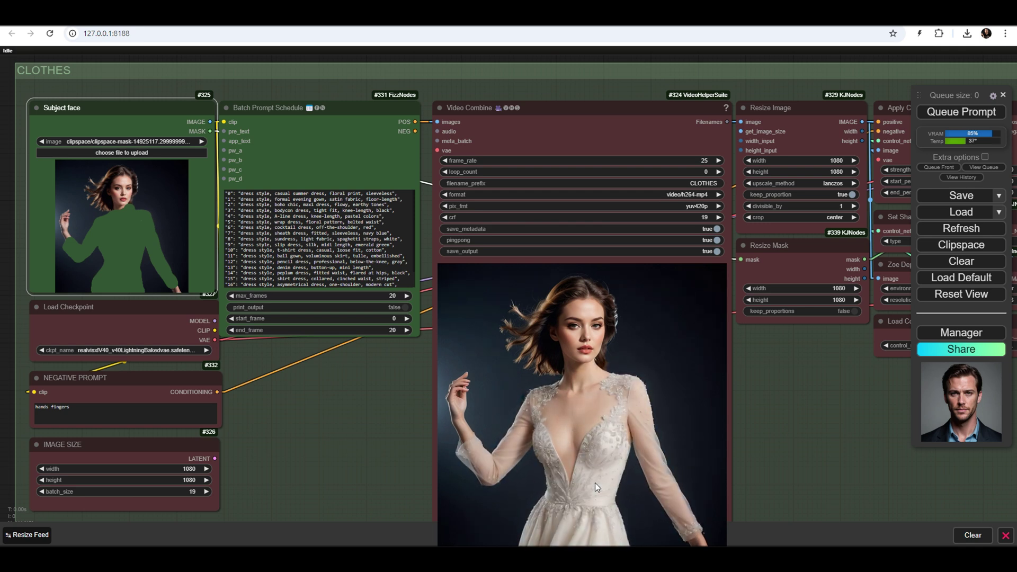
Step: Open the CLOTHES Subject face image in the mask editor and clear its existing mask
{"action": "right_click", "coordinate": [115, 196]}
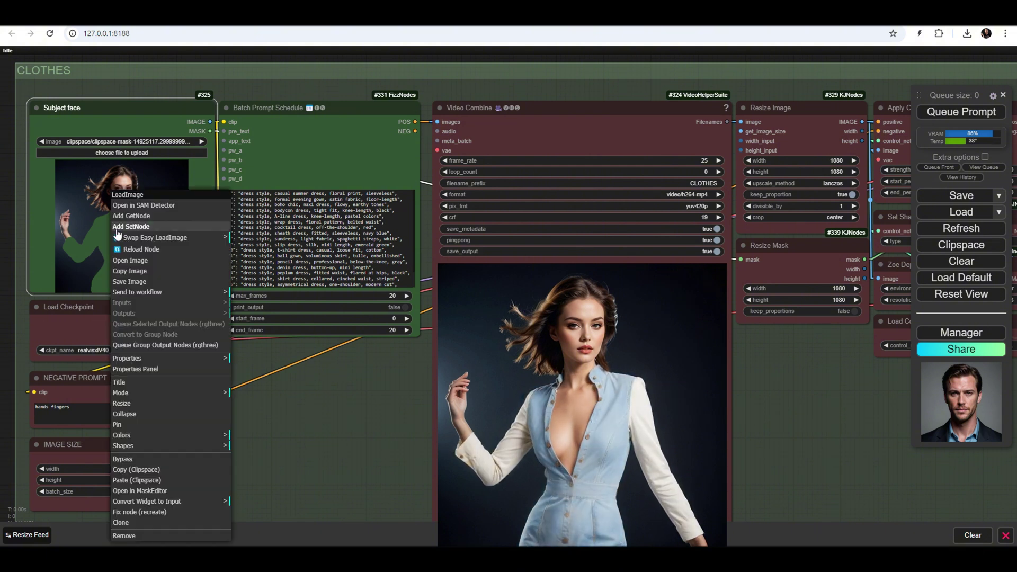
{"action": "left_click", "coordinate": [192, 491]}
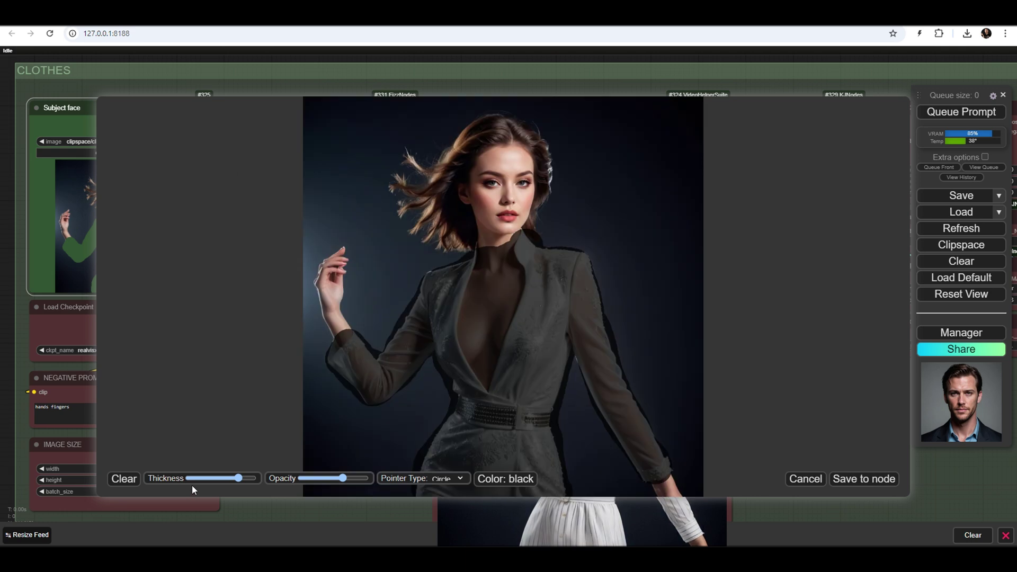
{"action": "left_click", "coordinate": [126, 479]}
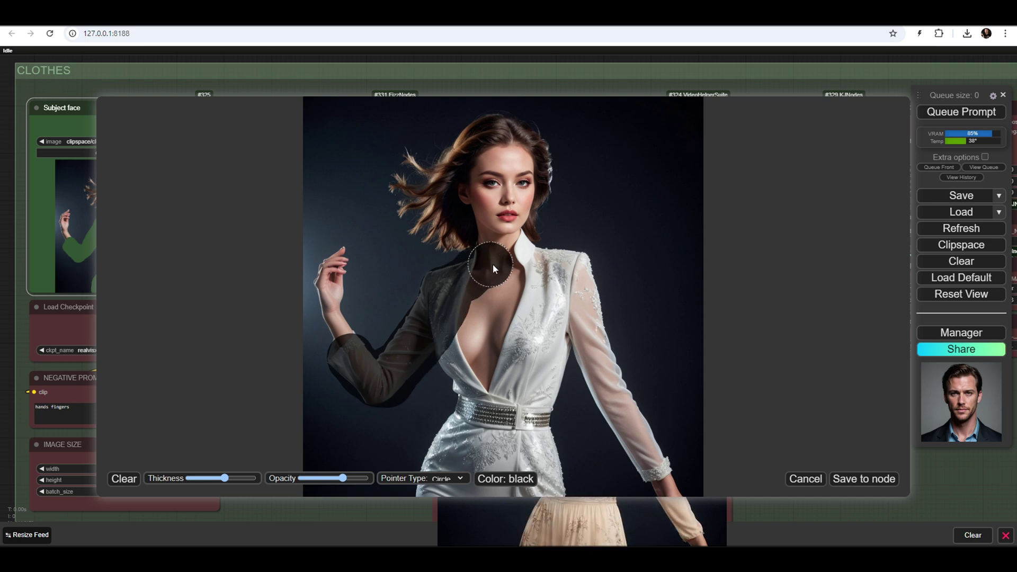
Step: Mask the whole white jacket, including shoulder, sleeve, sides and lapels, and save it to the node
{"action": "mouse_move", "coordinate": [526, 252]}
{"action": "left_mouse_down"}
{"action": "mouse_move", "coordinate": [530, 265]}
{"action": "mouse_move", "coordinate": [561, 266]}
{"action": "left_mouse_up"}
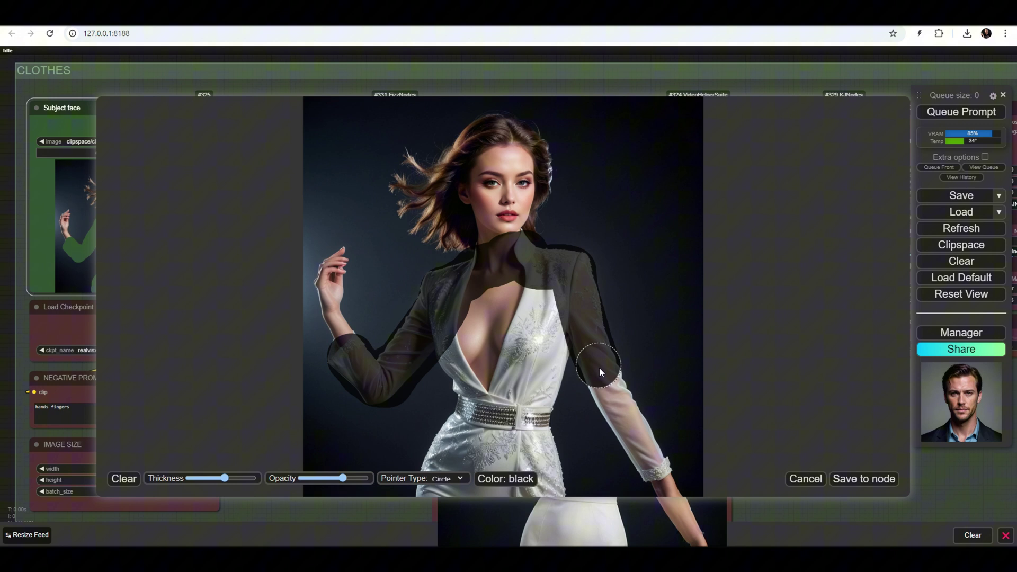
{"action": "left_click_drag", "start_coordinate": [599, 367], "coordinate": [654, 463]}
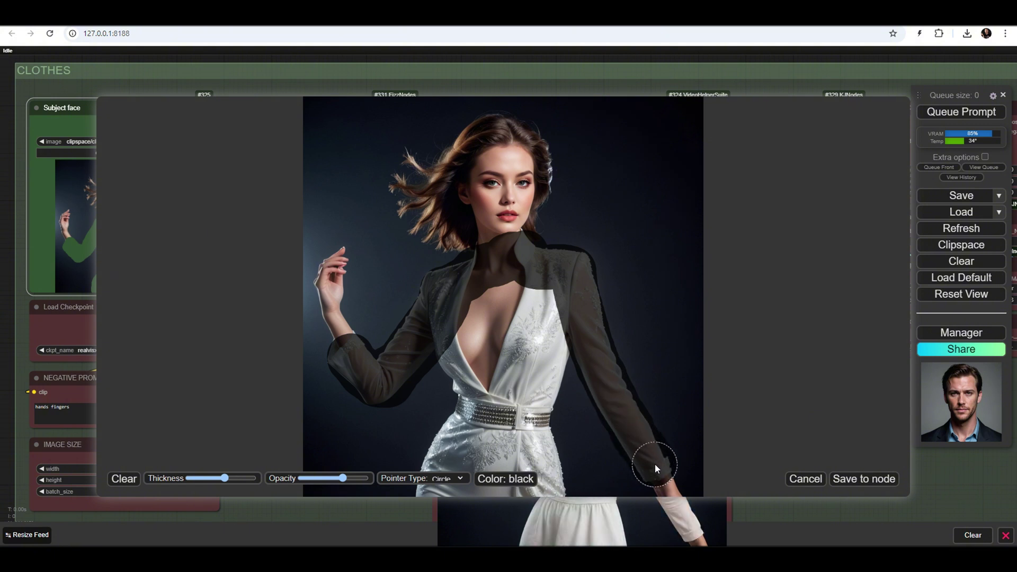
{"action": "left_click_drag", "start_coordinate": [558, 326], "coordinate": [540, 440]}
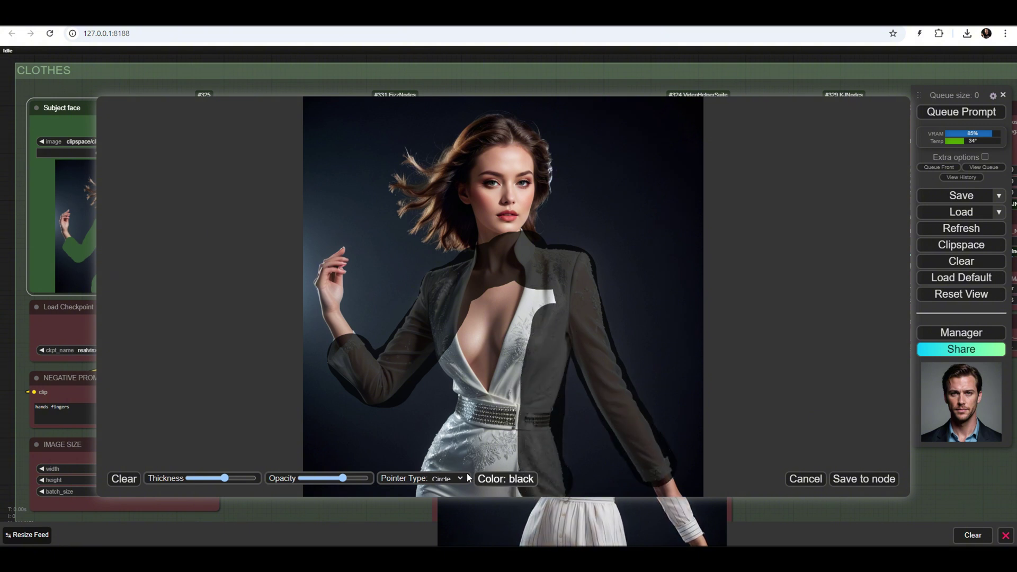
{"action": "mouse_move", "coordinate": [508, 280]}
{"action": "left_mouse_down"}
{"action": "mouse_move", "coordinate": [484, 312]}
{"action": "mouse_move", "coordinate": [545, 307]}
{"action": "mouse_move", "coordinate": [517, 315]}
{"action": "left_mouse_up"}
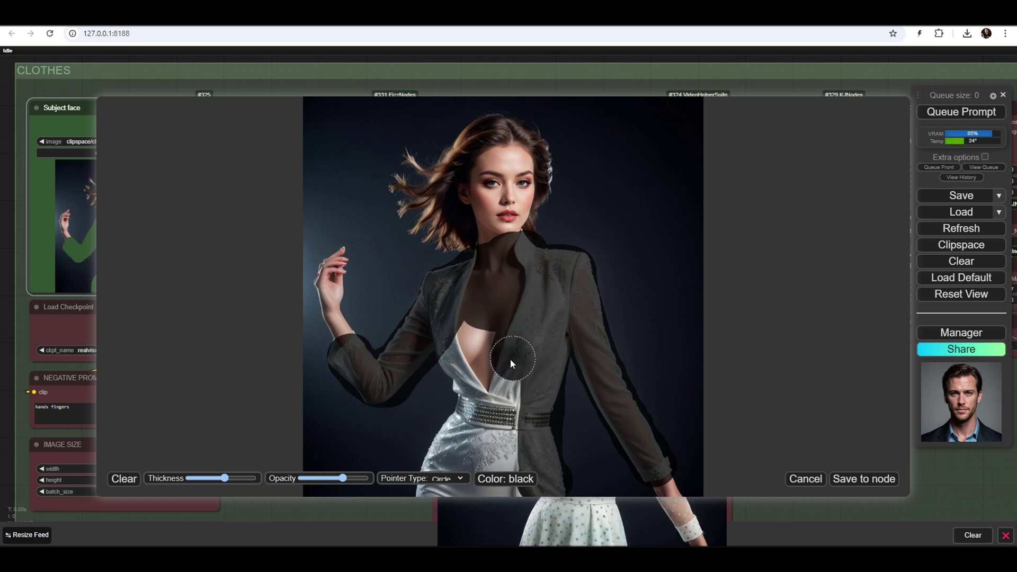
{"action": "mouse_move", "coordinate": [510, 358]}
{"action": "left_mouse_down"}
{"action": "mouse_move", "coordinate": [462, 341]}
{"action": "mouse_move", "coordinate": [465, 423]}
{"action": "mouse_move", "coordinate": [435, 484]}
{"action": "mouse_move", "coordinate": [510, 404]}
{"action": "mouse_move", "coordinate": [485, 459]}
{"action": "mouse_move", "coordinate": [512, 458]}
{"action": "mouse_move", "coordinate": [541, 486]}
{"action": "mouse_move", "coordinate": [436, 491]}
{"action": "left_mouse_up"}
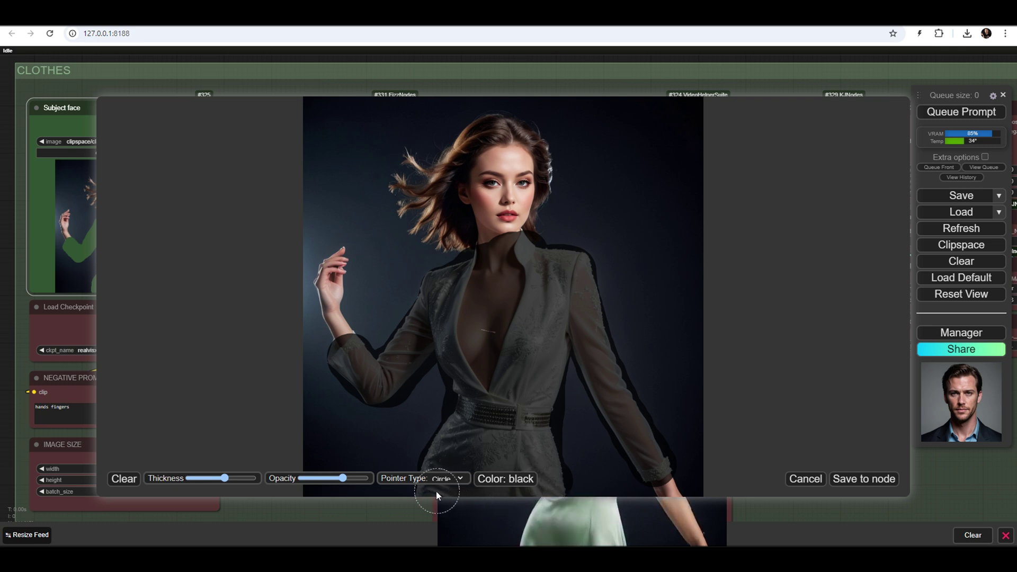
{"action": "left_click", "coordinate": [856, 480]}
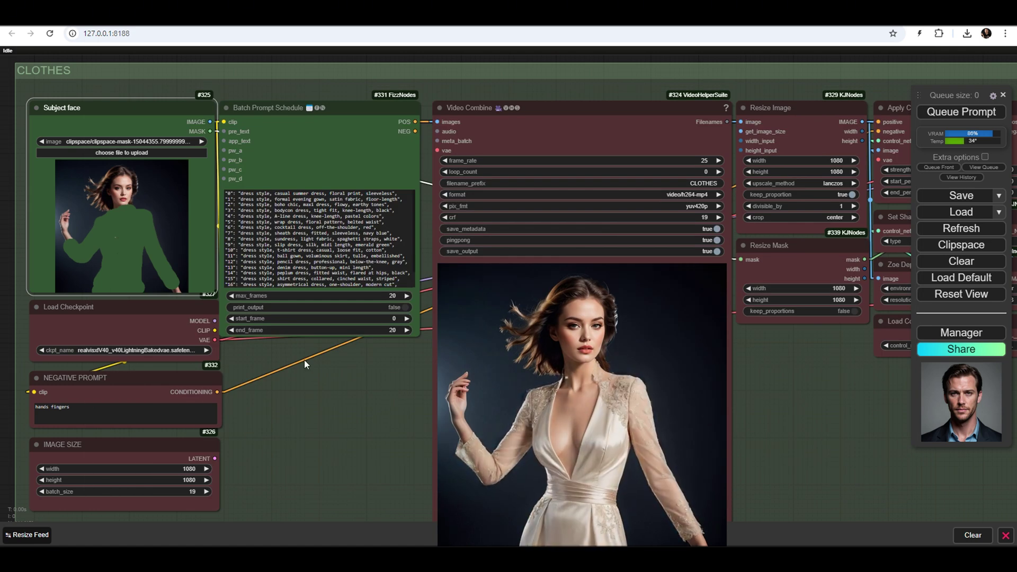
Step: Set the Repeat Latent Batch amount to 2
{"action": "scroll", "coordinate": [304, 360], "scroll_direction": "down", "scroll_amount": 5}
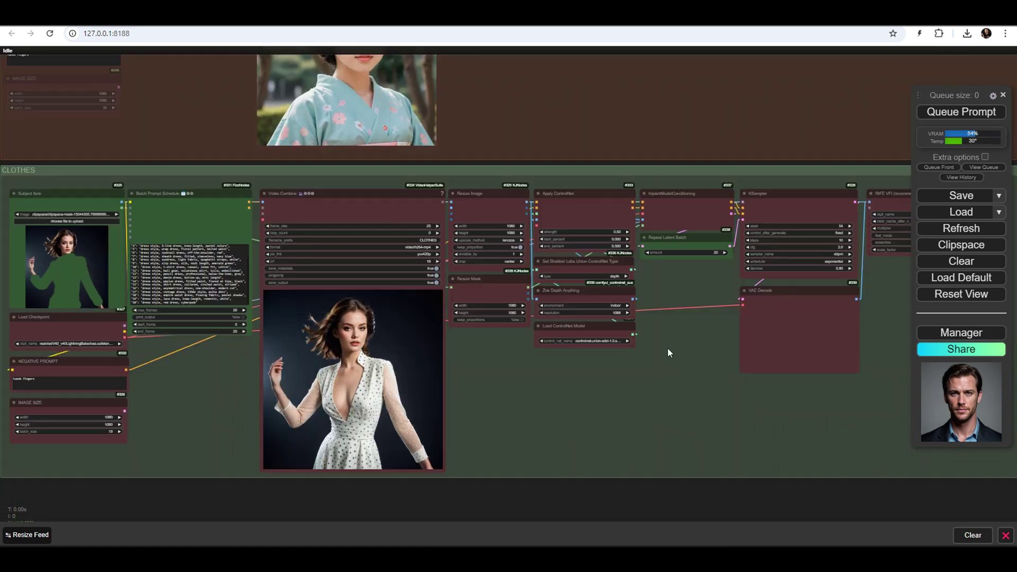
{"action": "scroll", "coordinate": [716, 252], "scroll_direction": "up", "scroll_amount": 15}
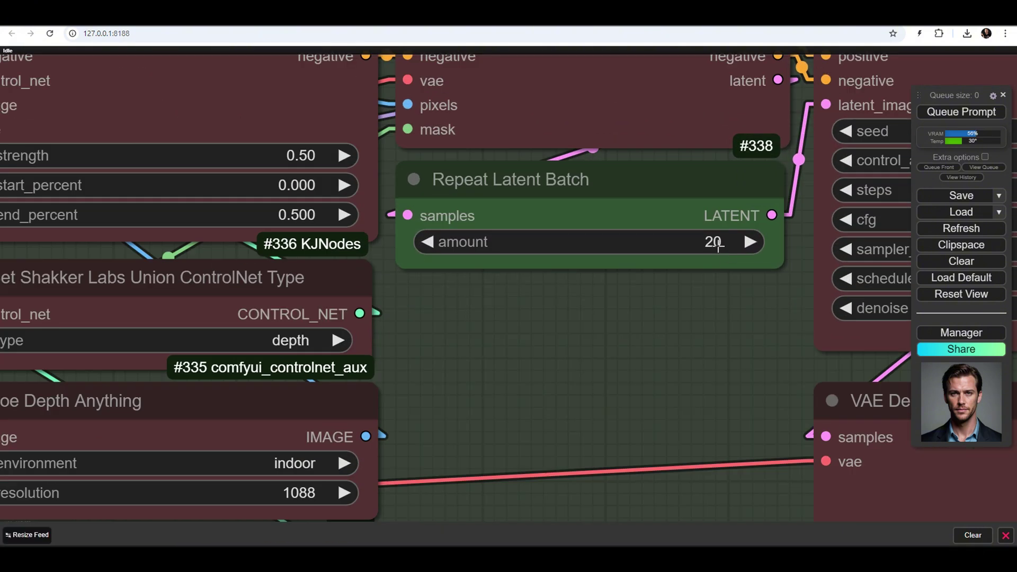
{"action": "left_click", "coordinate": [718, 246]}
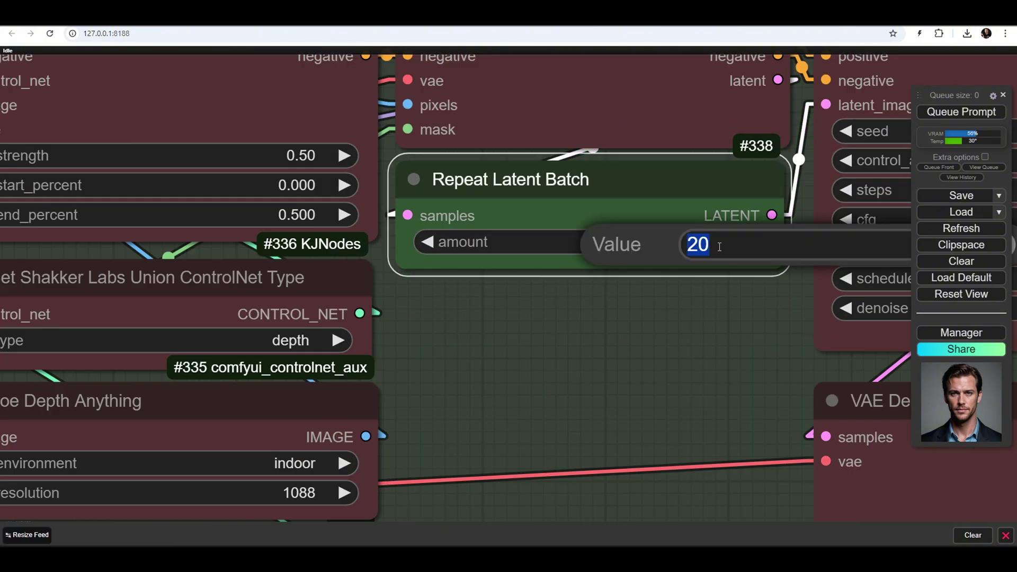
{"action": "type", "text": "2"}
{"action": "key", "text": "Return"}
Step: Queue the CLOTHES workflow to generate a new morph preview
{"action": "scroll", "coordinate": [715, 264], "scroll_direction": "down", "scroll_amount": 5}
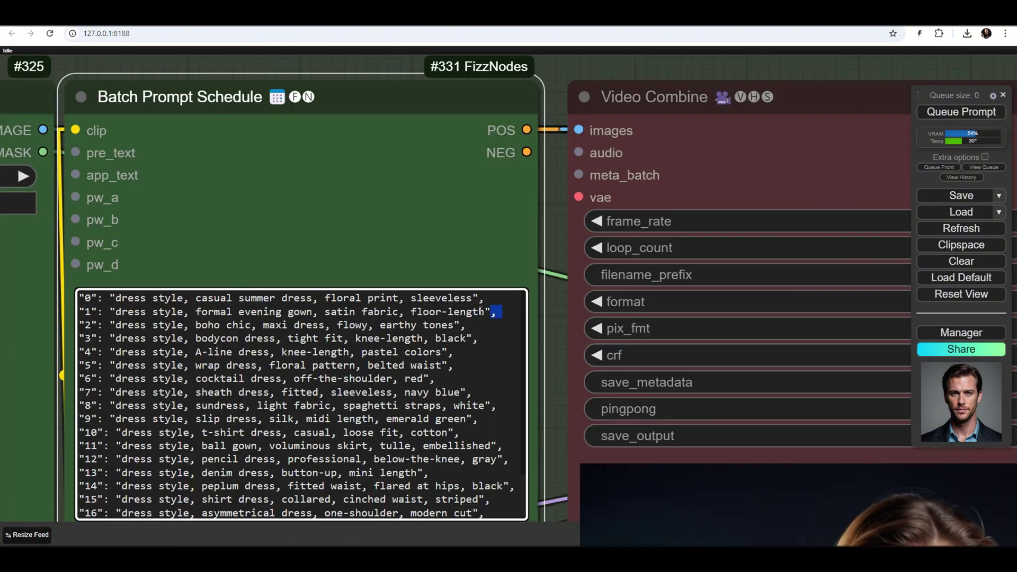
{"action": "left_click_drag", "start_coordinate": [502, 312], "coordinate": [284, 303]}
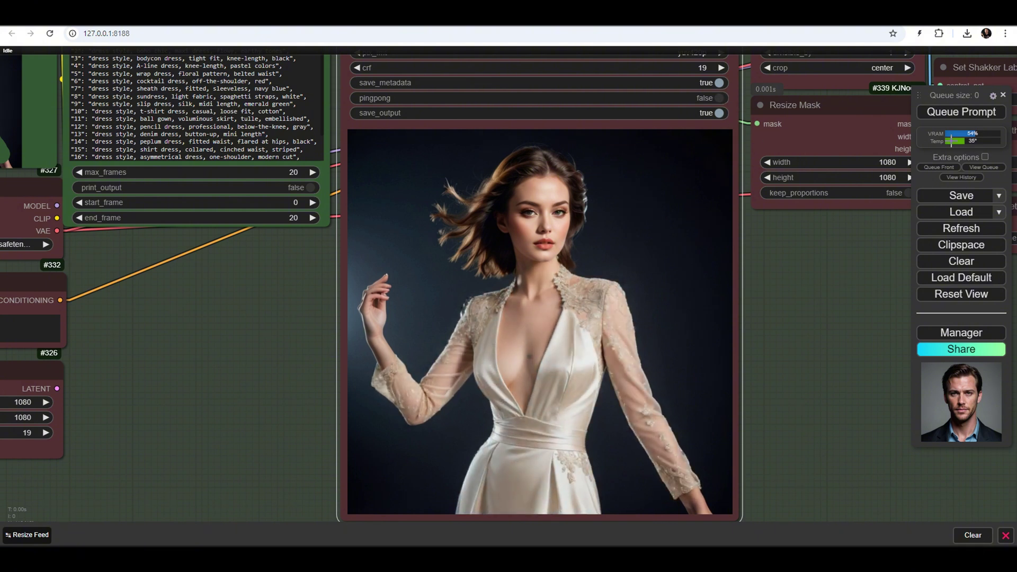
{"action": "left_click", "coordinate": [963, 112]}
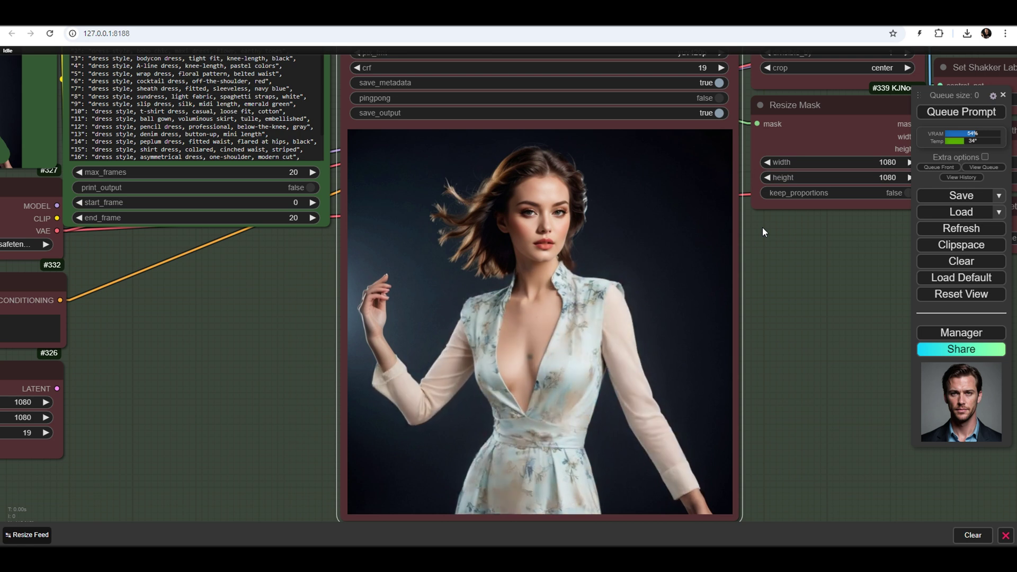
Step: Change the RIFE VFI frame interpolation multiplier to 5
{"action": "scroll", "coordinate": [792, 285], "scroll_direction": "down", "scroll_amount": 10}
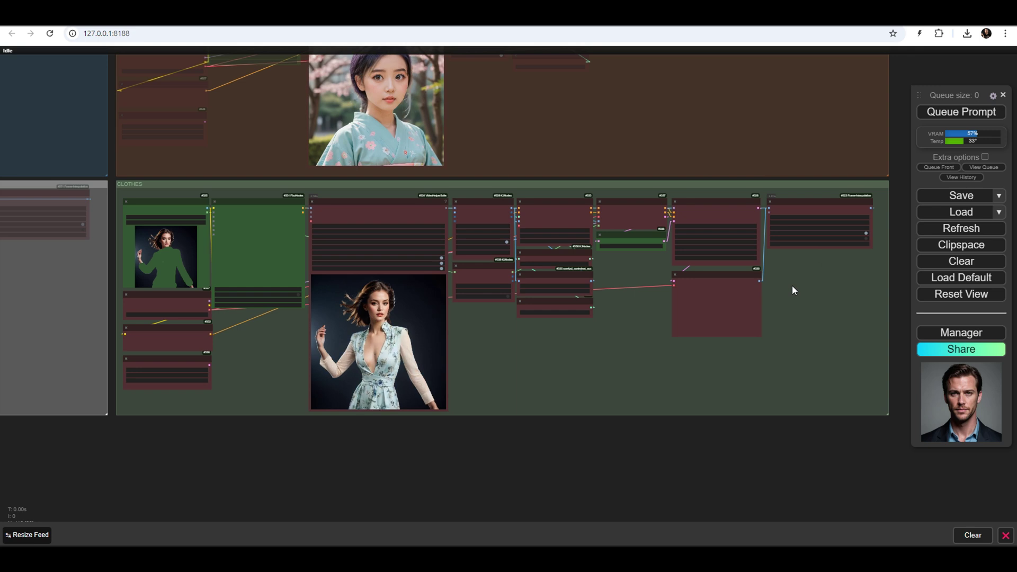
{"action": "scroll", "coordinate": [866, 250], "scroll_direction": "up", "scroll_amount": 10}
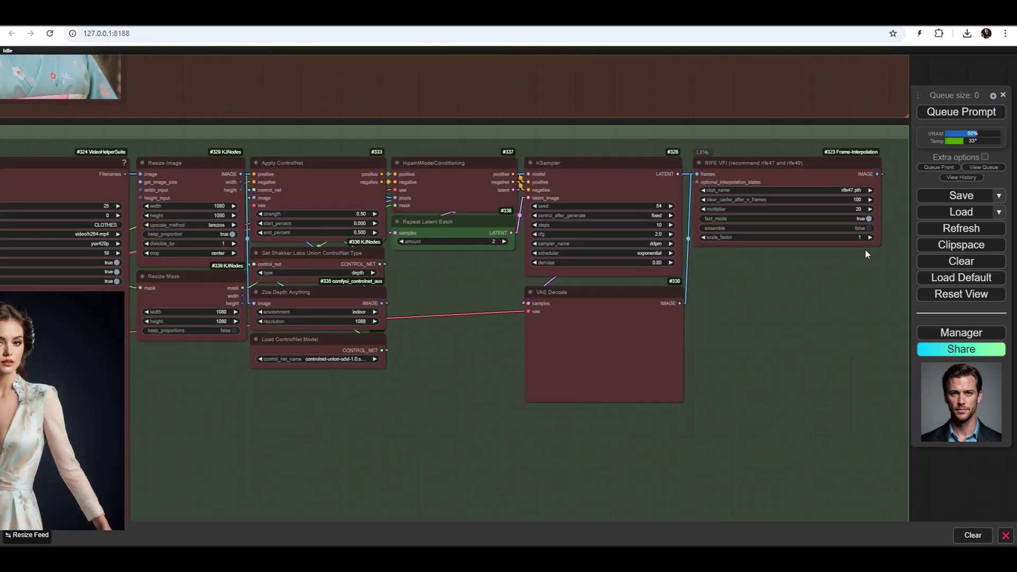
{"action": "left_click_drag", "start_coordinate": [860, 253], "coordinate": [846, 409]}
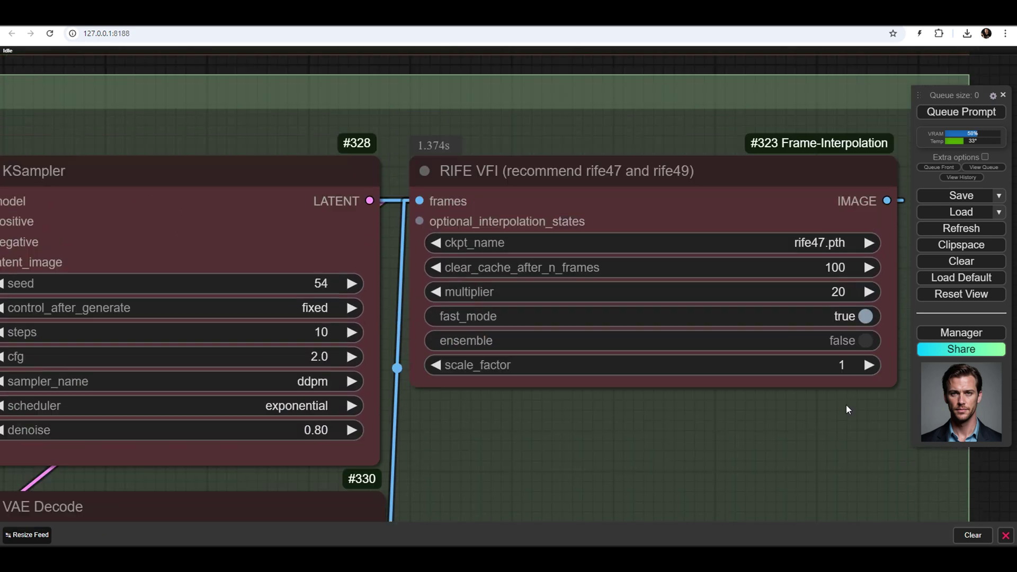
{"action": "left_click", "coordinate": [833, 297]}
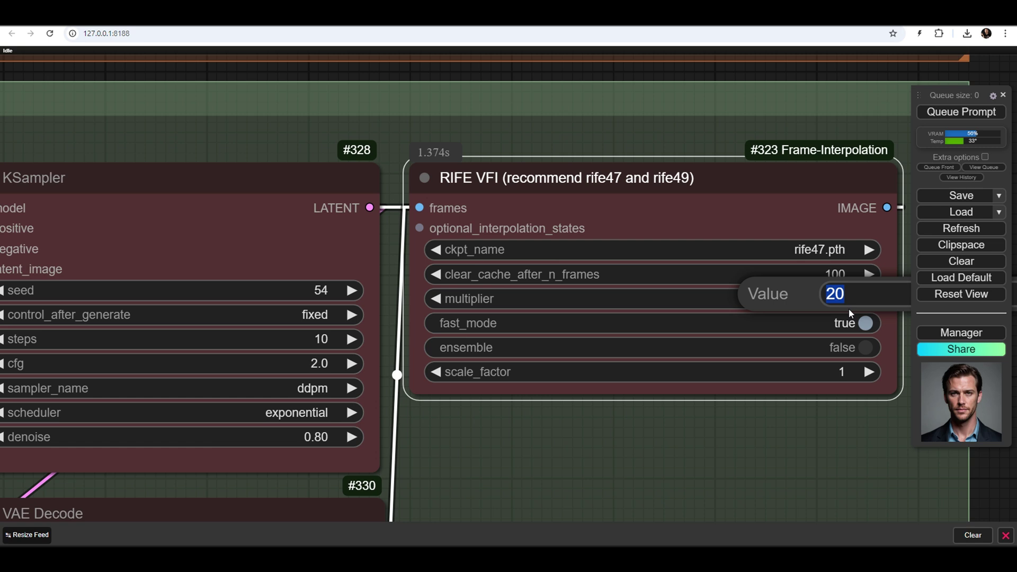
{"action": "type", "text": "20"}
{"action": "key", "text": "Return"}
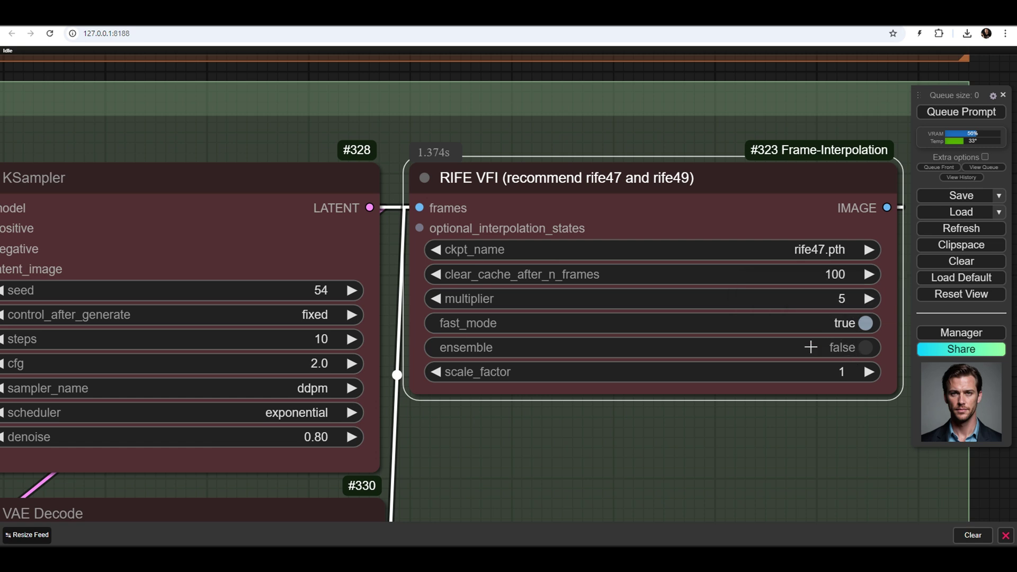
{"action": "scroll", "coordinate": [810, 347], "scroll_direction": "down", "scroll_amount": 4}
{"action": "left_click_drag", "start_coordinate": [583, 456], "coordinate": [725, 329]}
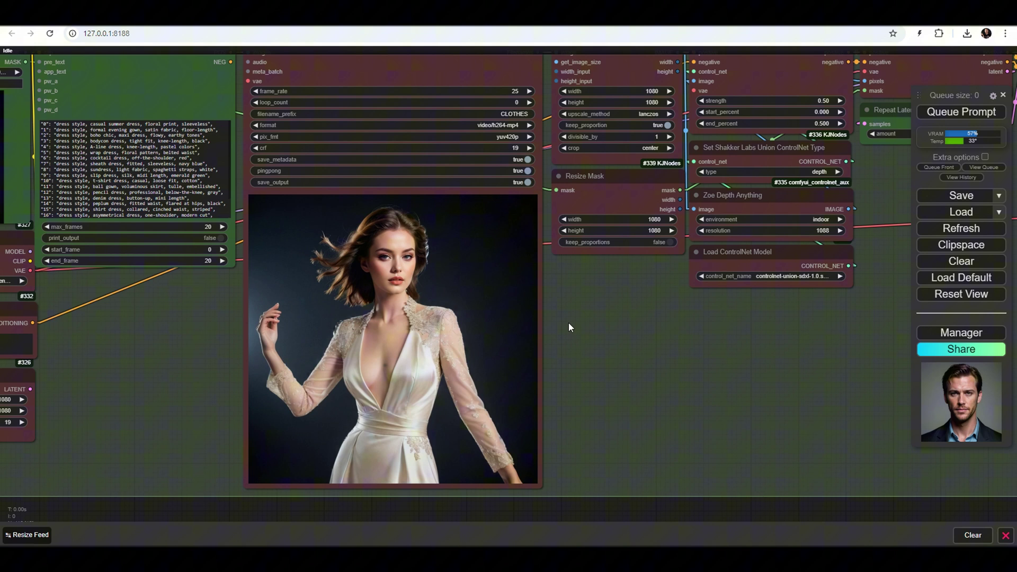
Step: Queue the workflow with the new multiplier, then render again at Video Combine frame_rate 50
{"action": "scroll", "coordinate": [568, 327], "scroll_direction": "up", "scroll_amount": 1}
{"action": "left_click", "coordinate": [937, 112]}
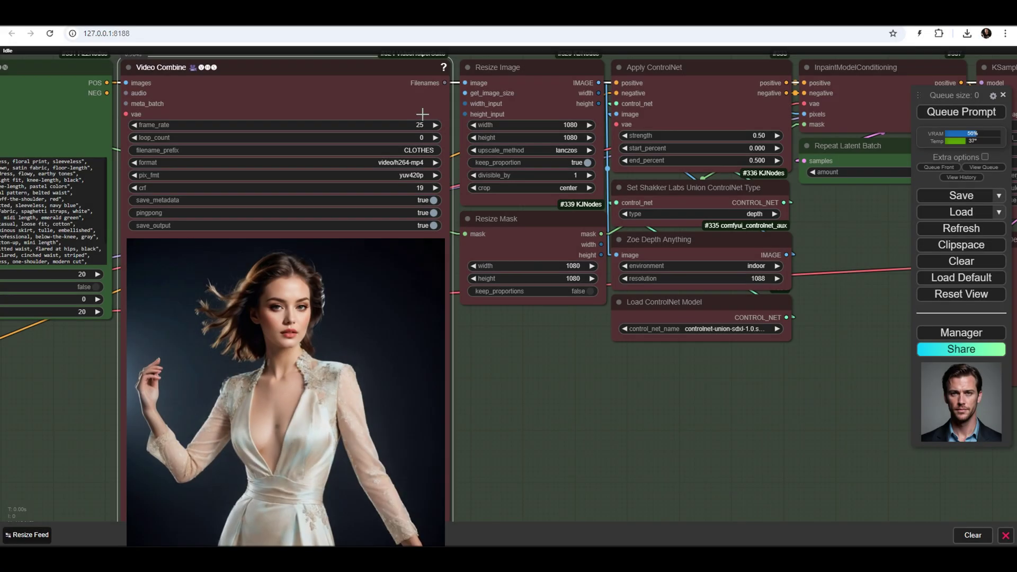
{"action": "left_click", "coordinate": [423, 125]}
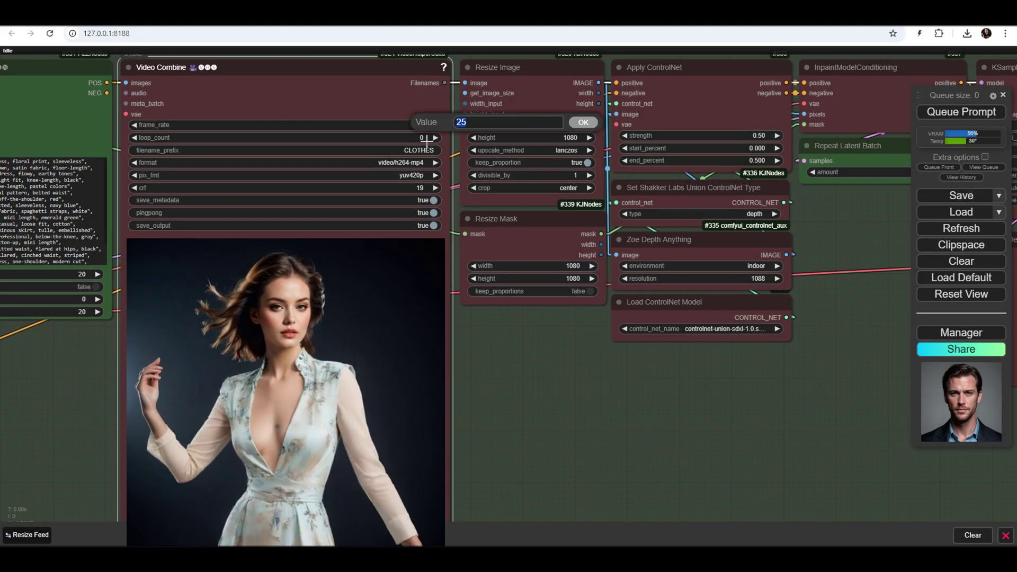
{"action": "type", "text": "50"}
{"action": "key", "text": "Return"}
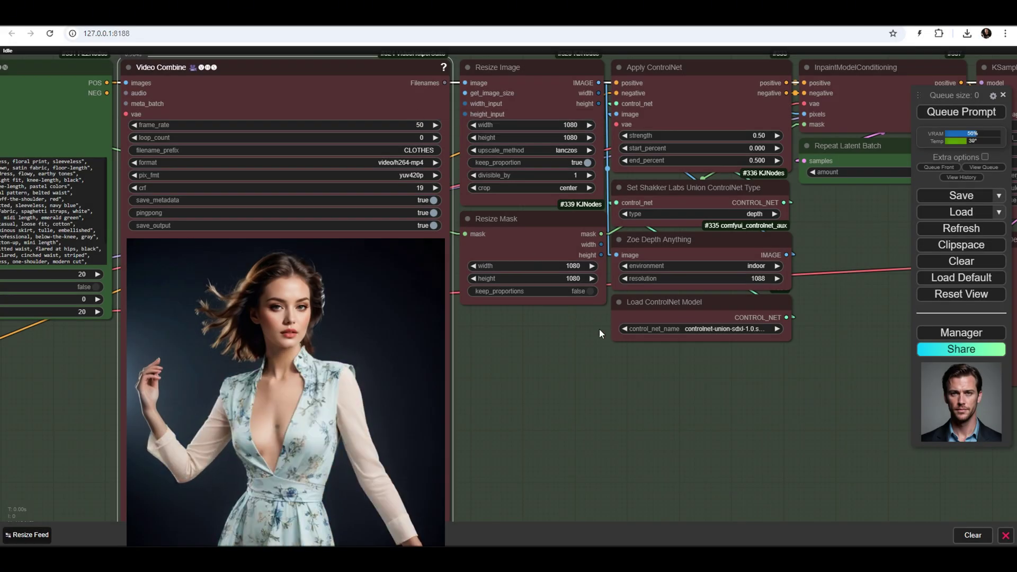
{"action": "left_click", "coordinate": [959, 114]}
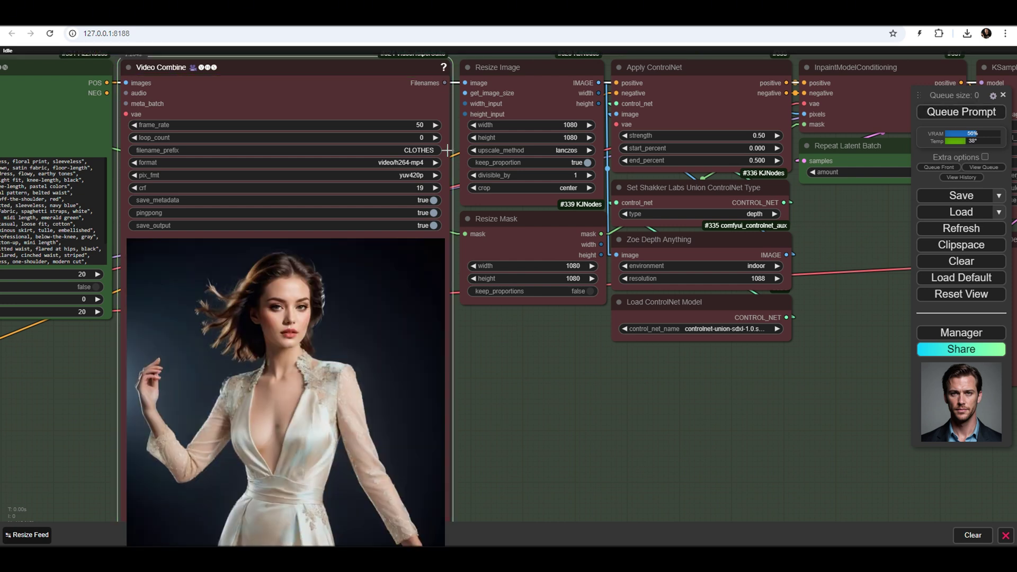
Step: Lower the Video Combine frame_rate to 10 and queue the clothes morph render again
{"action": "left_click", "coordinate": [422, 125]}
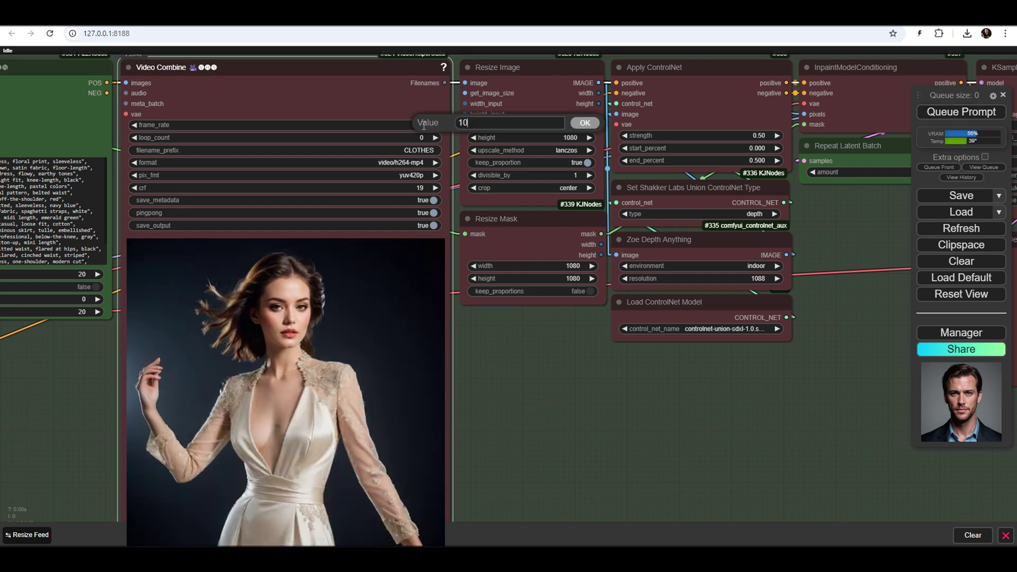
{"action": "type", "text": "10"}
{"action": "key", "text": "Return"}
{"action": "left_click", "coordinate": [965, 117]}
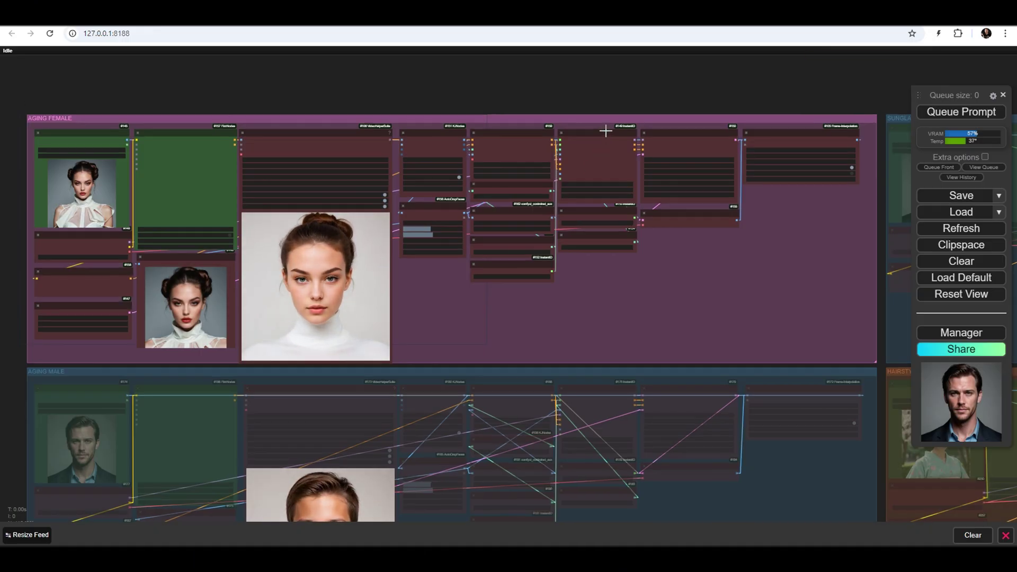
Step: Set the Aging Female Apply InstantID node's weight to 0 and end_at to 0, then queue it
{"action": "scroll", "coordinate": [607, 110], "scroll_direction": "up", "scroll_amount": 4}
{"action": "scroll", "coordinate": [601, 114], "scroll_direction": "up", "scroll_amount": 3}
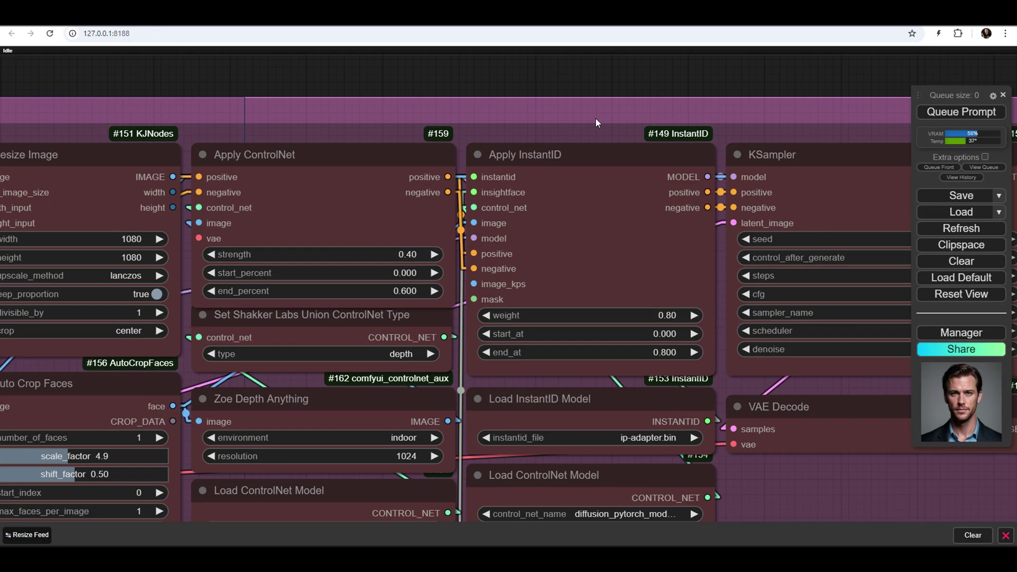
{"action": "left_click_drag", "start_coordinate": [624, 132], "coordinate": [599, 69]}
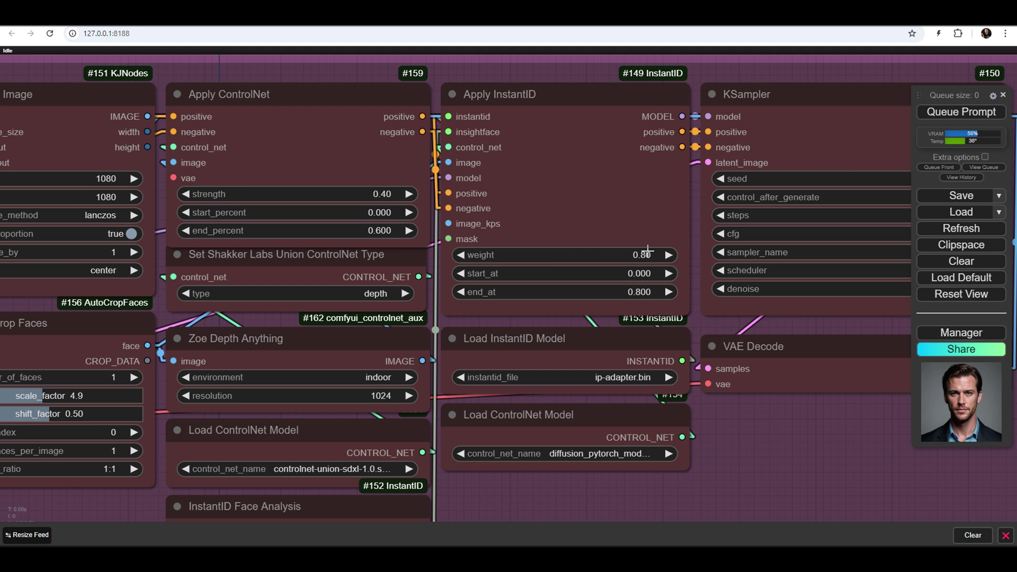
{"action": "left_click", "coordinate": [643, 253]}
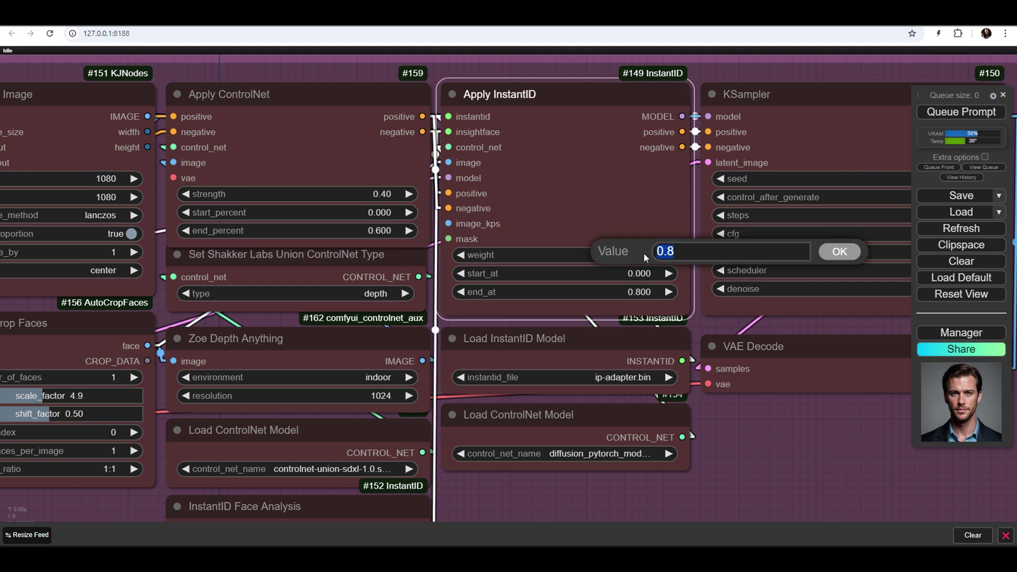
{"action": "type", "text": "0"}
{"action": "key", "text": "Return"}
{"action": "left_click", "coordinate": [643, 294]}
{"action": "type", "text": "0"}
{"action": "key", "text": "Return"}
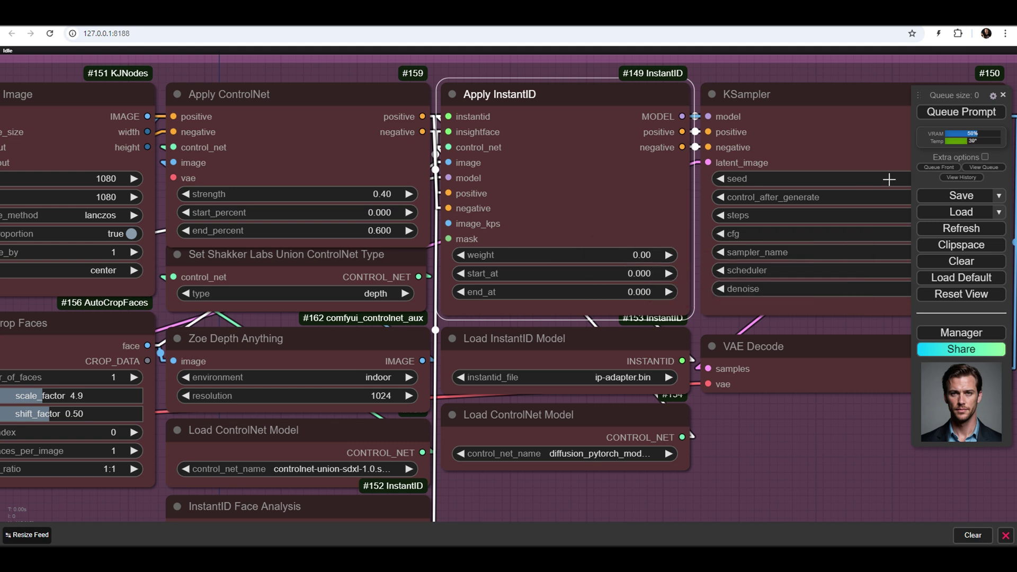
{"action": "left_click", "coordinate": [938, 114]}
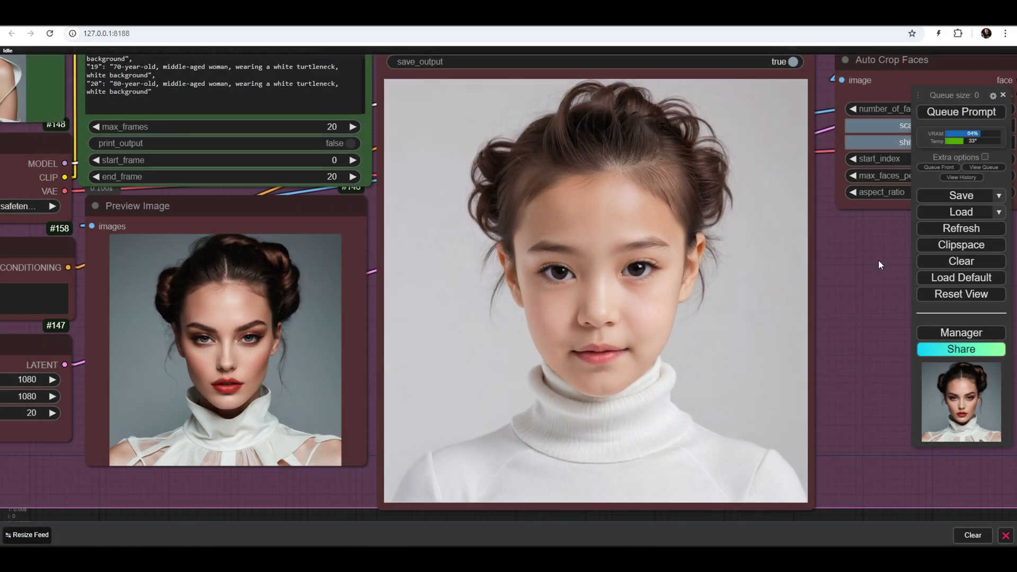